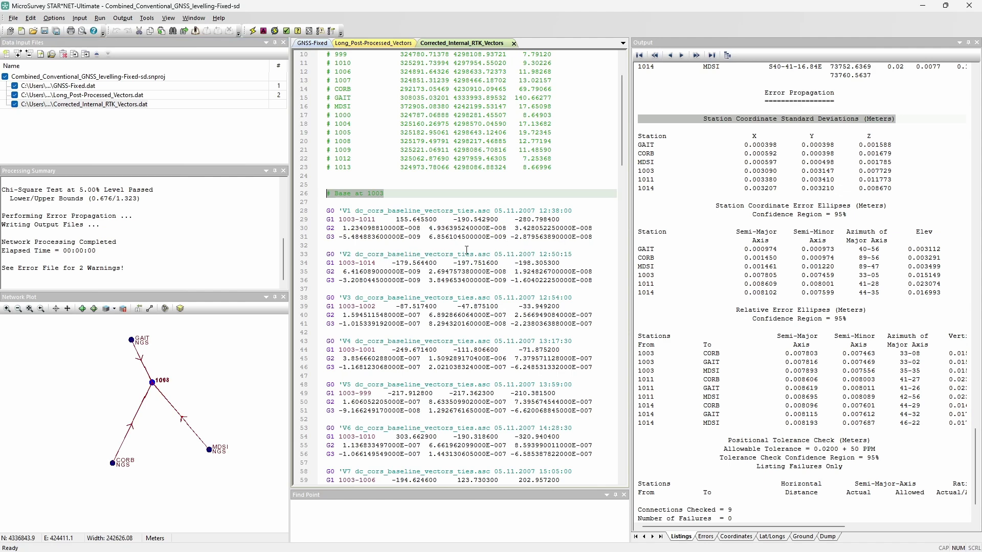
# Step: Run the network adjustment, saving the changes to Corrected_Internal_RTK_Vectors.dat
pyautogui.click(252, 31)
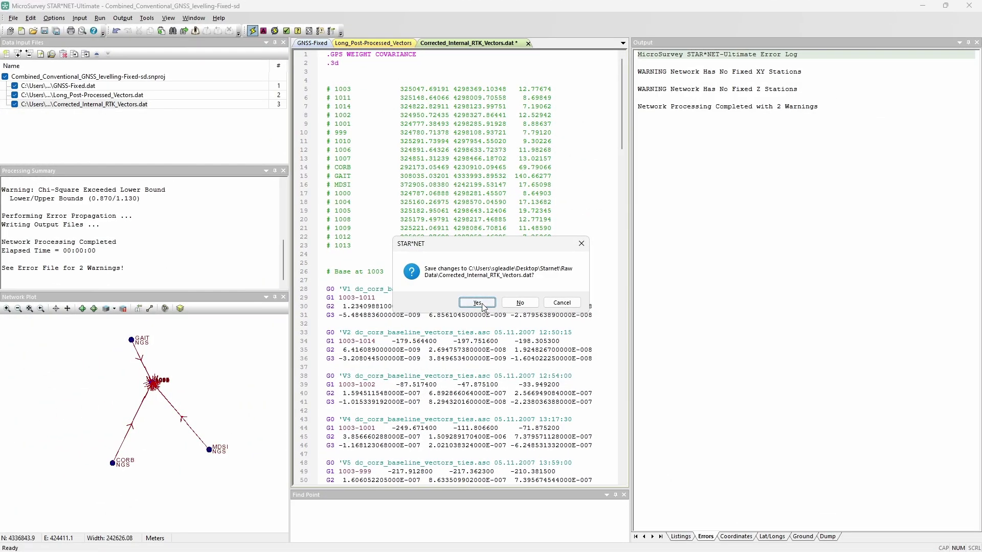
pyautogui.click(485, 306)
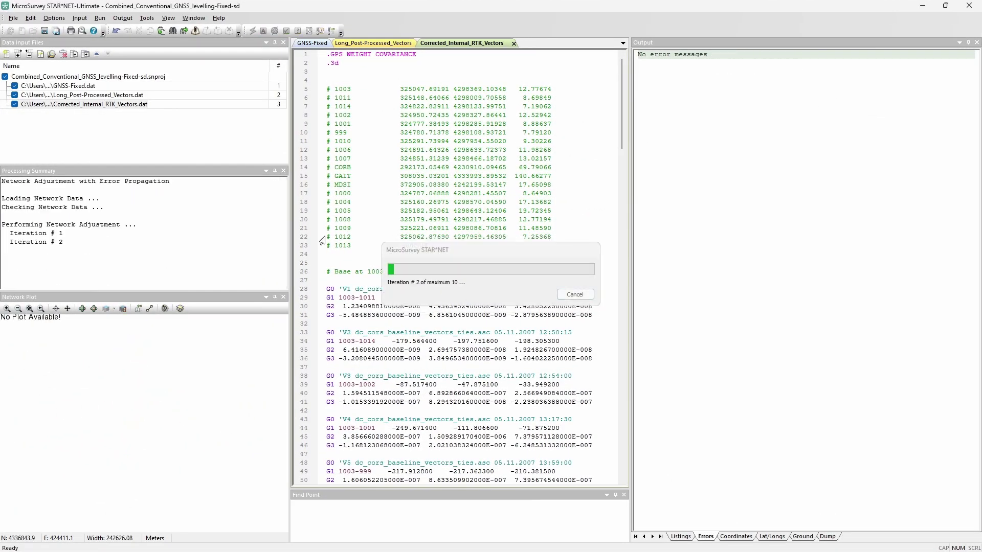
# Step: Check the GPS Deltas error factor and examine the V12 vector 1003-1010 residuals in the adjustment listing
pyautogui.moveTo(137, 216); pyautogui.dragTo(104, 216)
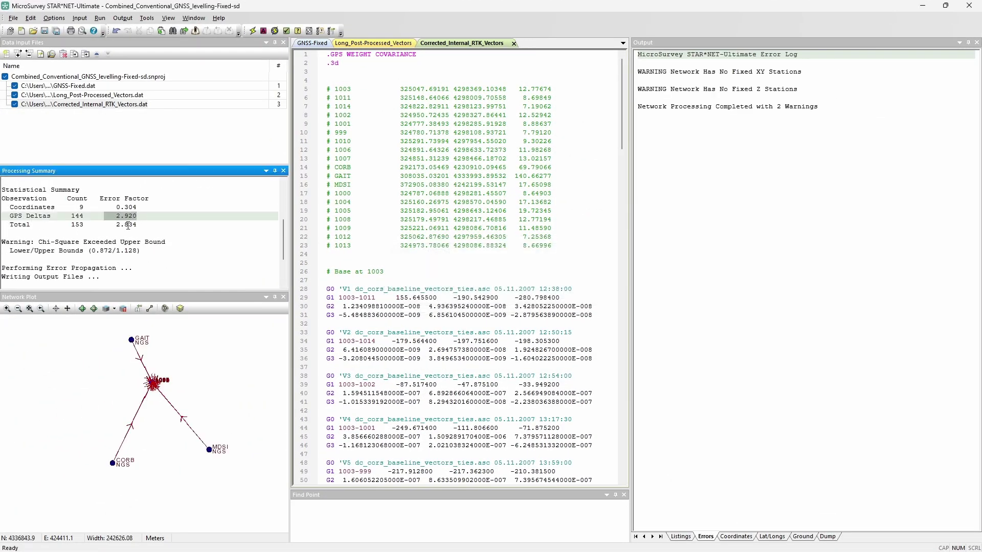
pyautogui.click(680, 537)
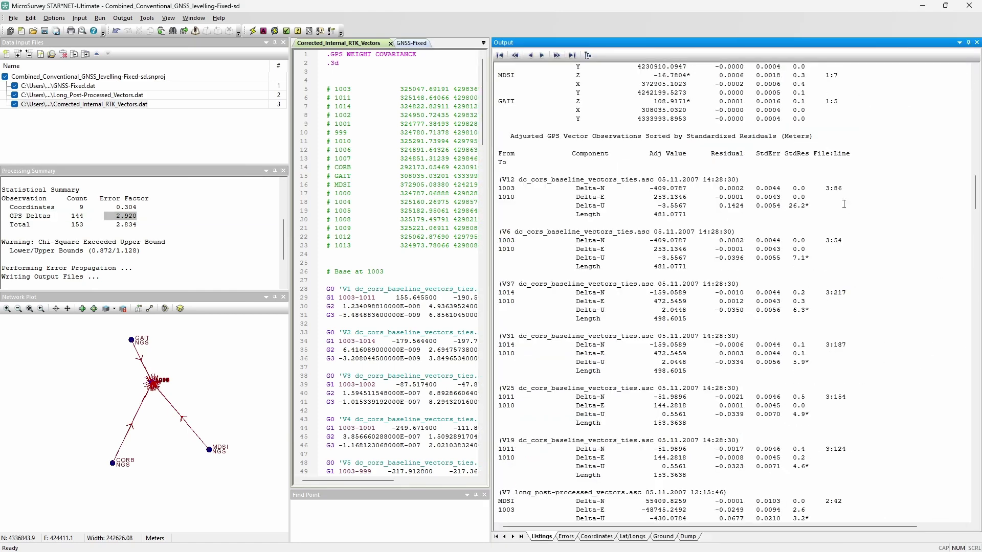
pyautogui.moveTo(810, 206); pyautogui.dragTo(520, 183)
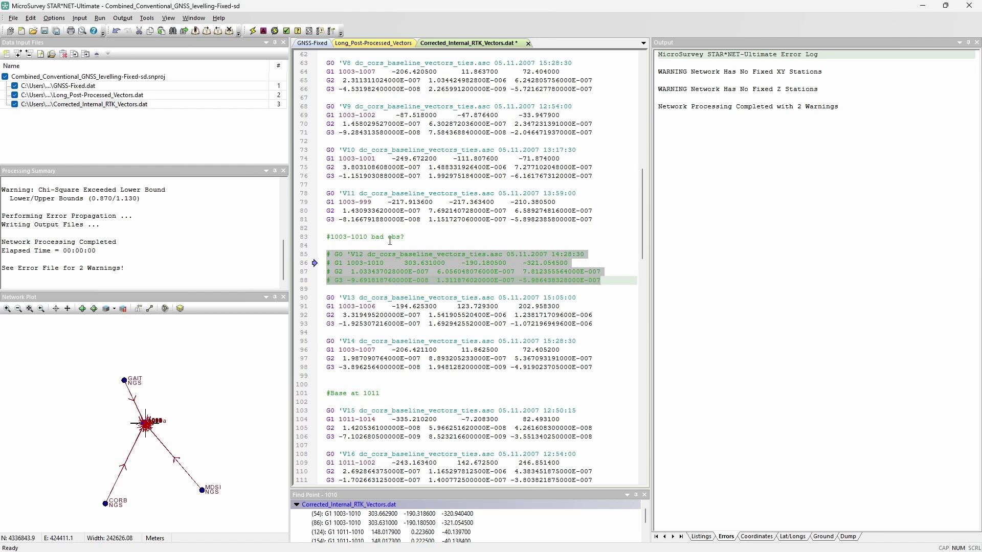
# Step: Change the comment above the commented-out V12 vector to read "#1003-1010 bad HT"
pyautogui.click(390, 238)
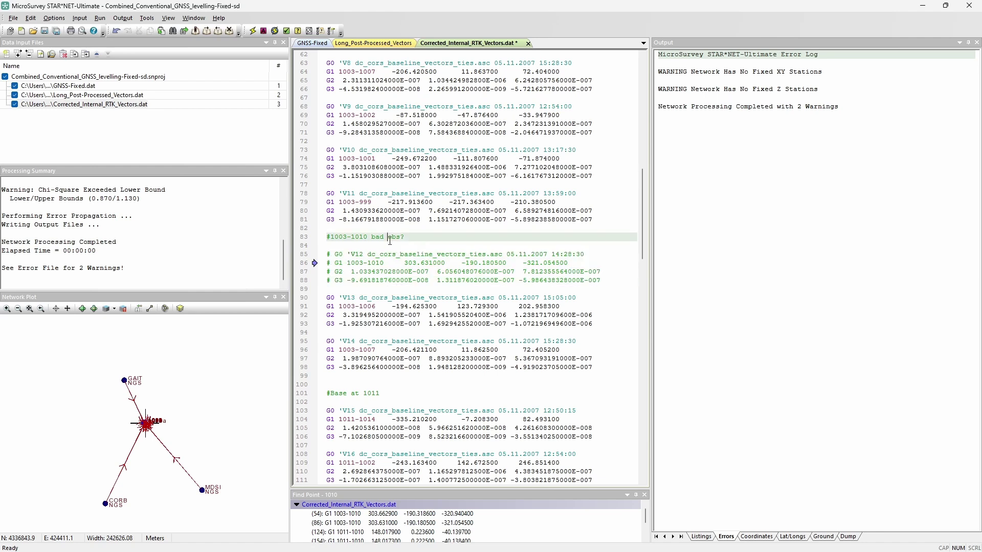
pyautogui.moveTo(389, 239); pyautogui.dragTo(404, 238)
pyautogui.write('HT')
# Step: Rerun the network adjustment with the RTK vector file saved, and review the error factors in the statistical summary
pyautogui.click(262, 32)
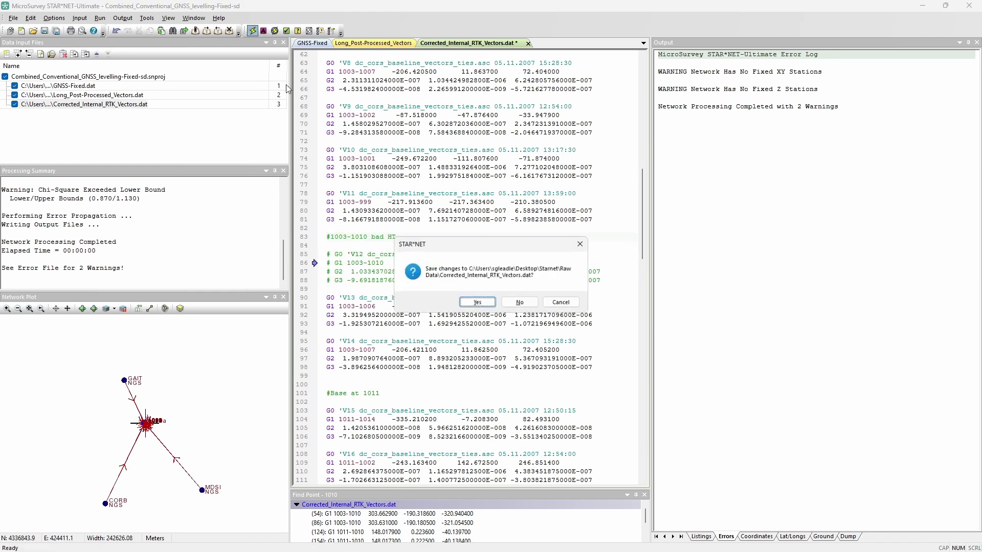
pyautogui.click(471, 306)
pyautogui.moveTo(153, 224); pyautogui.dragTo(7, 207)
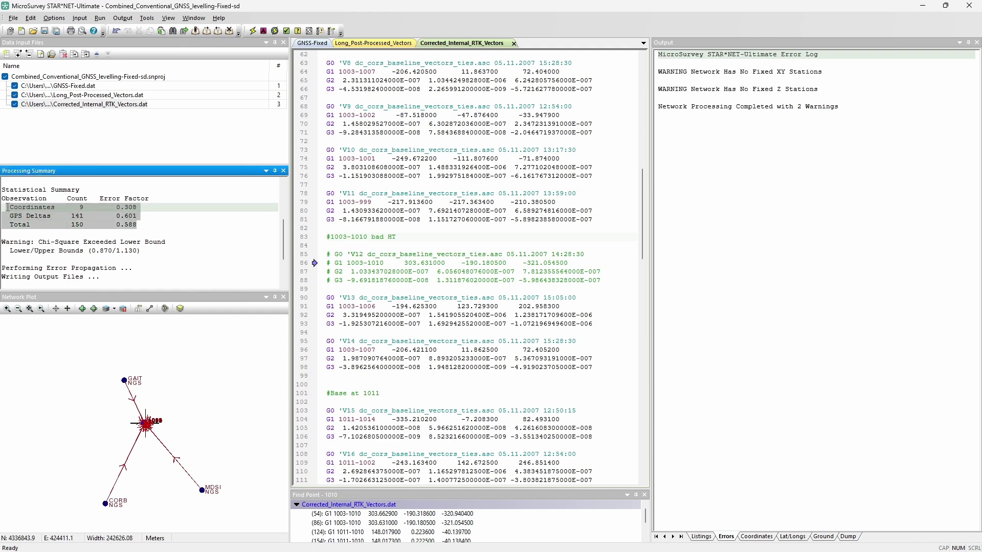
# Step: Examine the Station Coordinate Standard Deviations in the error propagation section of the listing
pyautogui.click(701, 536)
pyautogui.click(748, 54)
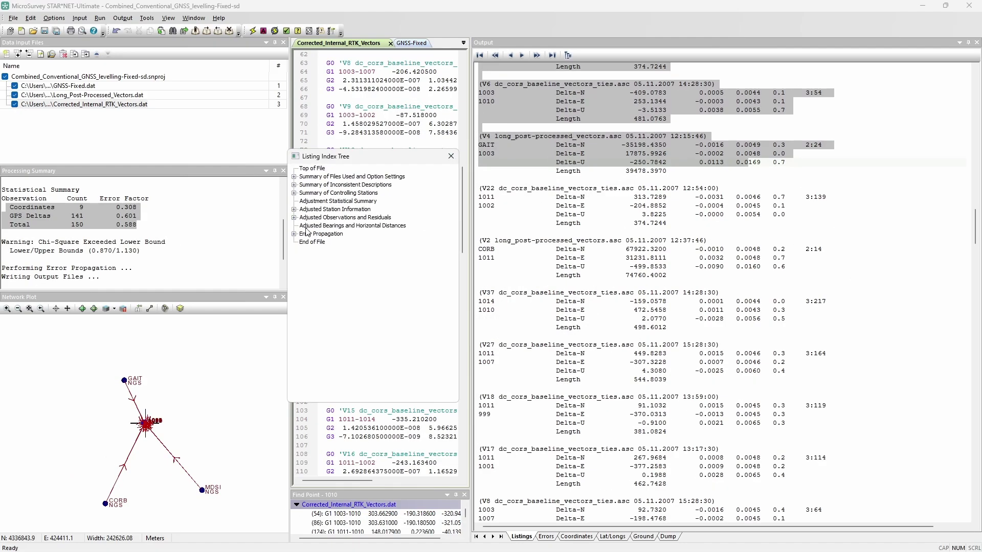
pyautogui.click(295, 235)
pyautogui.click(340, 242)
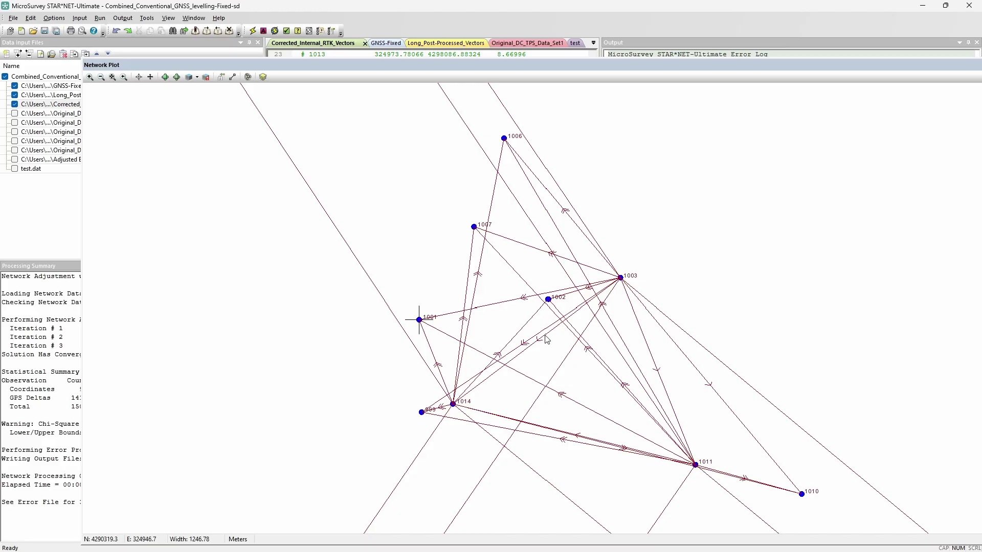
# Step: Rename the end point of vector V1 from station 1003 to 1011a and rerun the adjustment, saving the file
pyautogui.moveTo(547, 338); pyautogui.dragTo(511, 294)
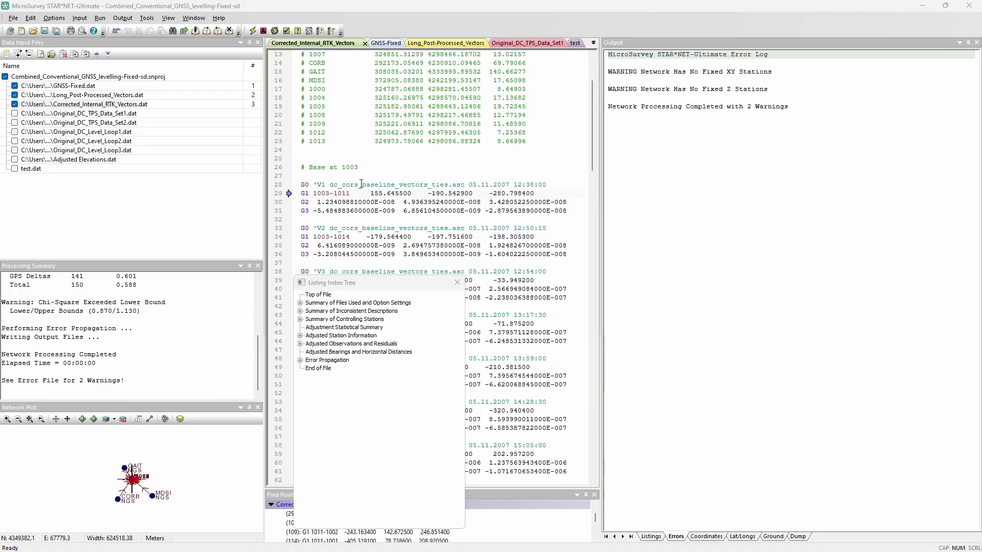
pyautogui.click(352, 193)
pyautogui.write('a')
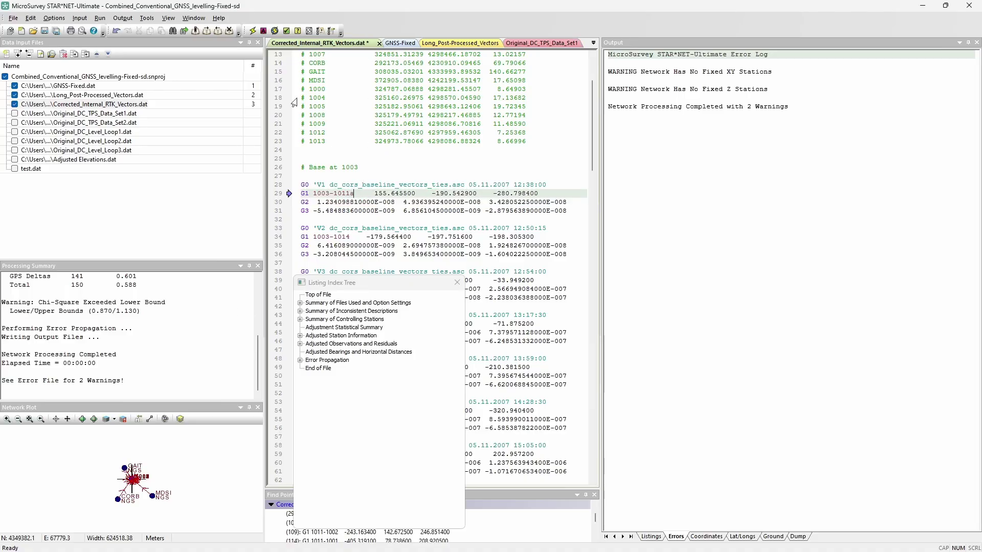
pyautogui.click(253, 34)
pyautogui.press('Return')
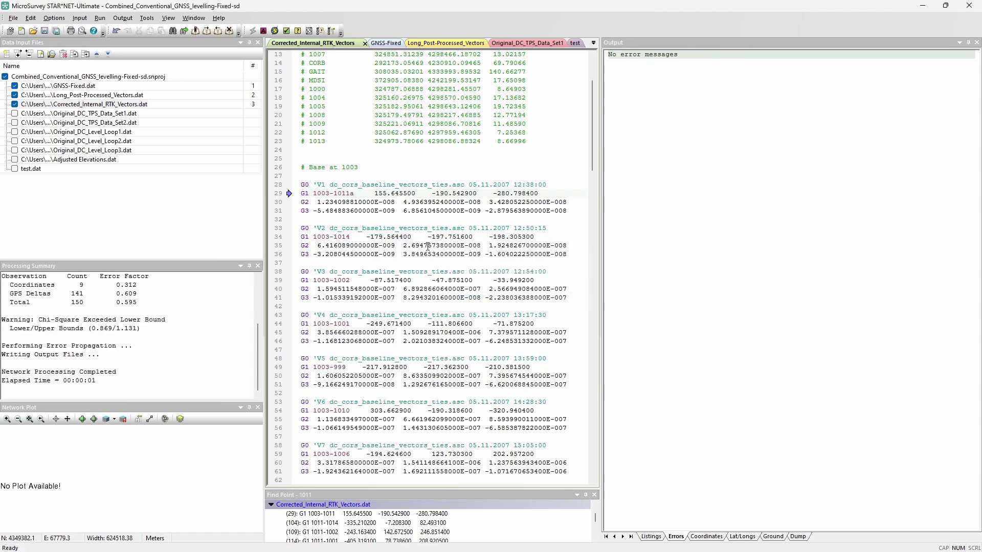
# Step: Examine the Station Coordinate Error Ellipses in the listing, comparing point 1011a with the other stations
pyautogui.click(301, 361)
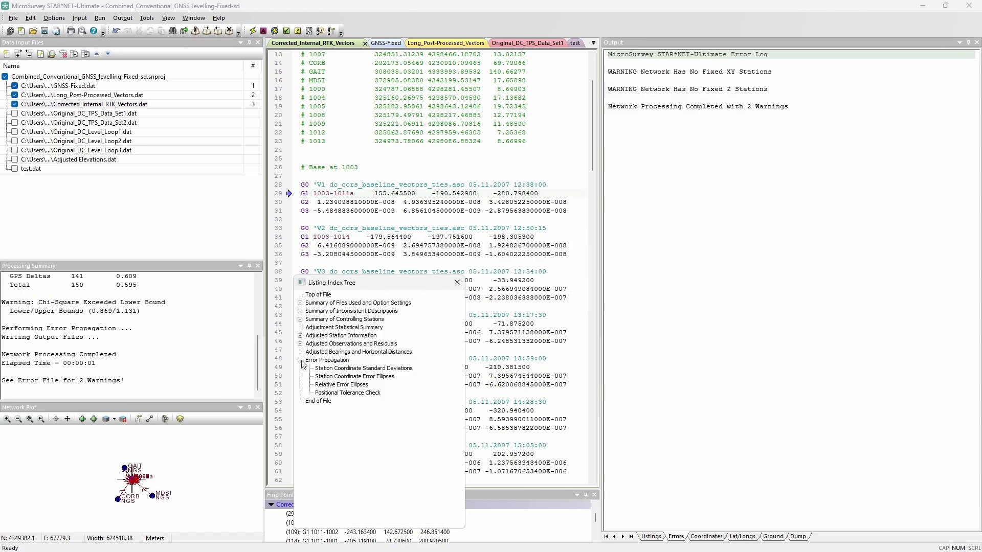
pyautogui.click(351, 377)
pyautogui.click(651, 536)
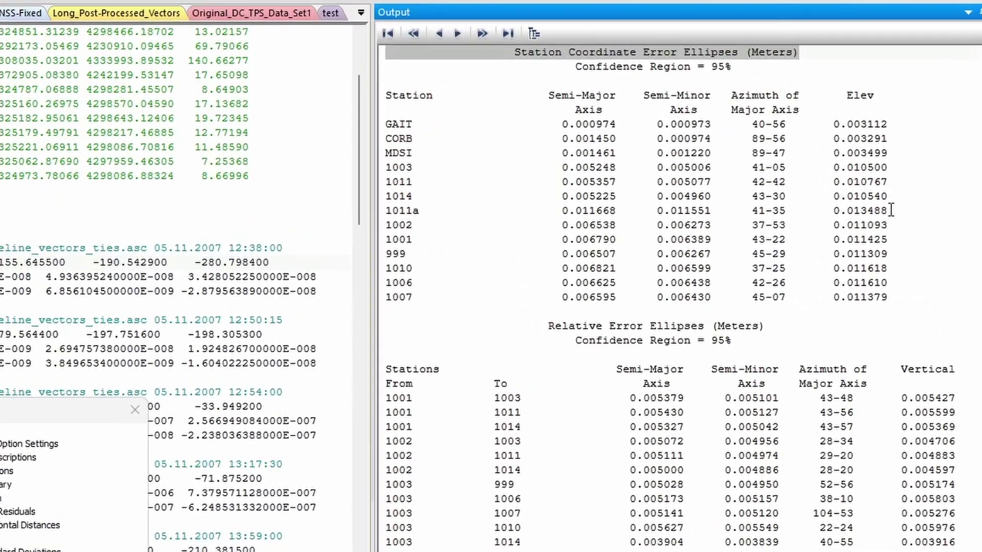
pyautogui.moveTo(914, 162); pyautogui.dragTo(625, 166)
pyautogui.moveTo(180, 276); pyautogui.dragTo(137, 276)
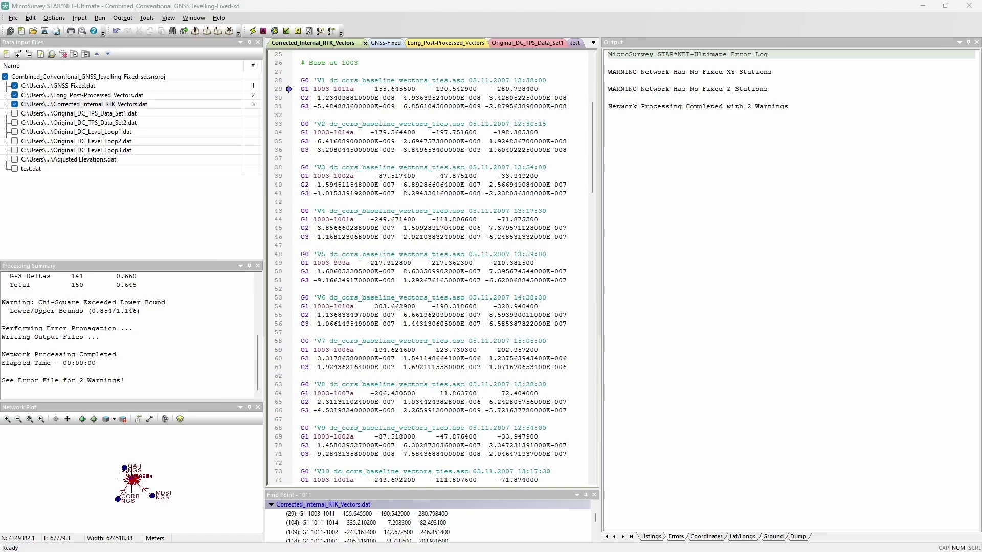
# Step: Run cluster detection and expand all cluster nodes to compare the coordinate differences of the duplicate points
pyautogui.click(274, 30)
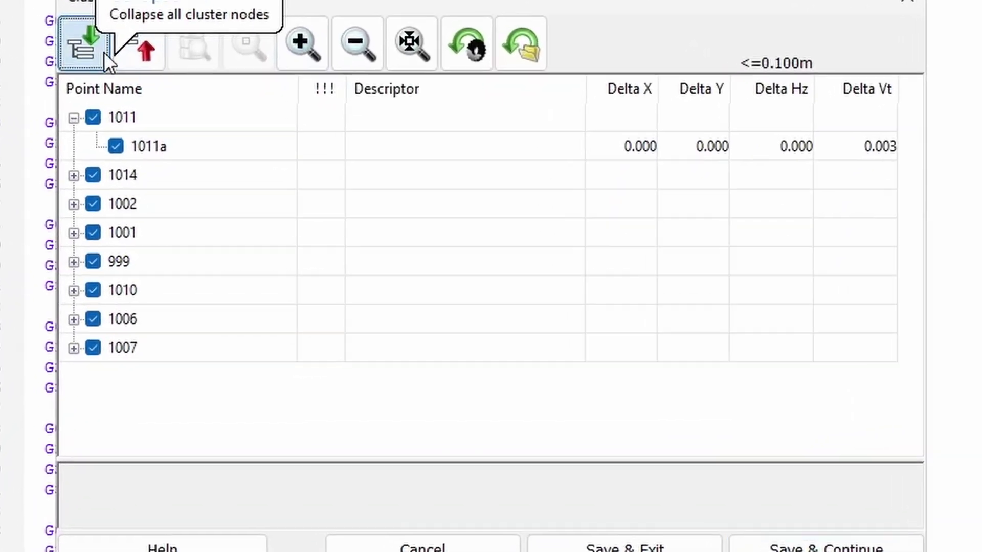
pyautogui.click(322, 179)
pyautogui.moveTo(969, 218); pyautogui.dragTo(971, 243)
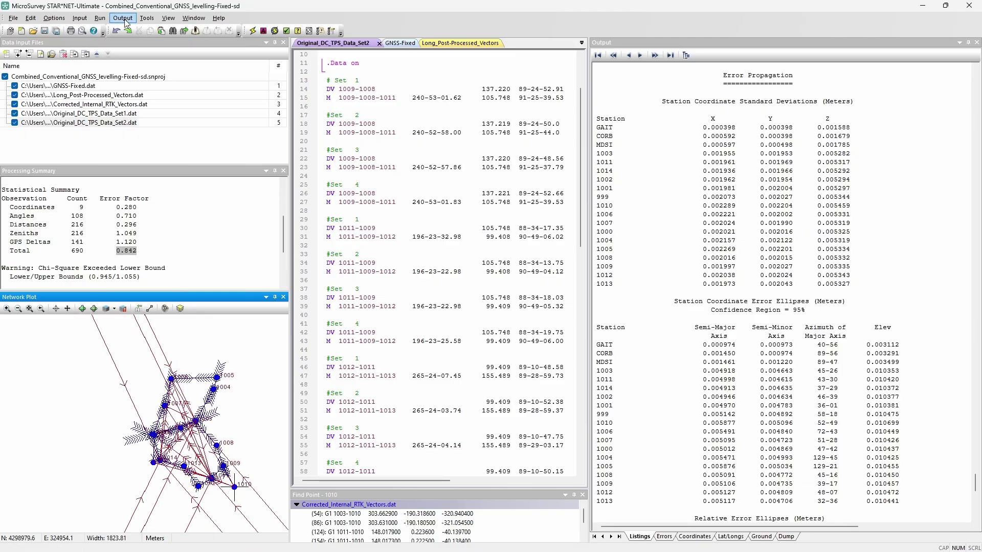
pyautogui.click(146, 17)
pyautogui.click(166, 63)
pyautogui.click(507, 365)
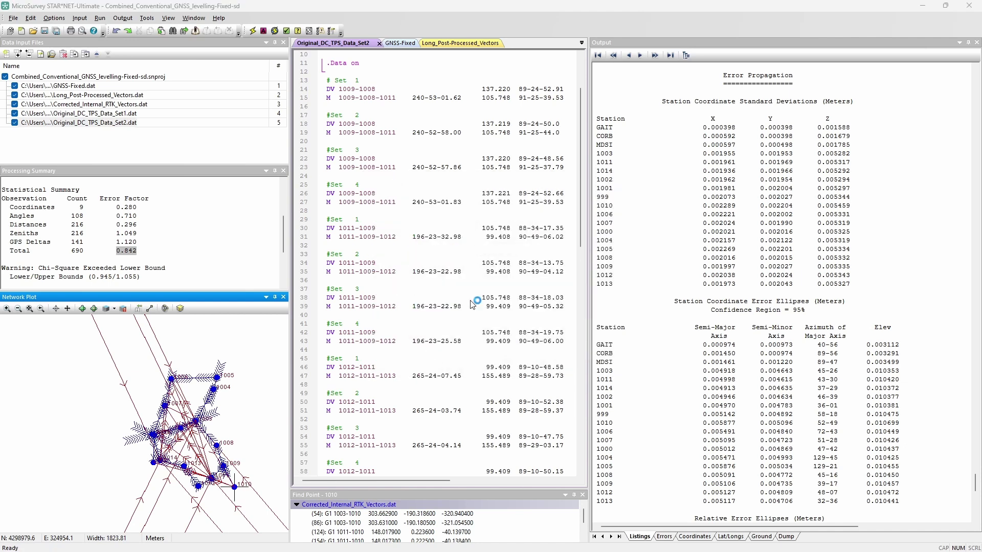
pyautogui.click(513, 304)
pyautogui.scroll(5, 415, 342)
pyautogui.scroll(10, 447, 317)
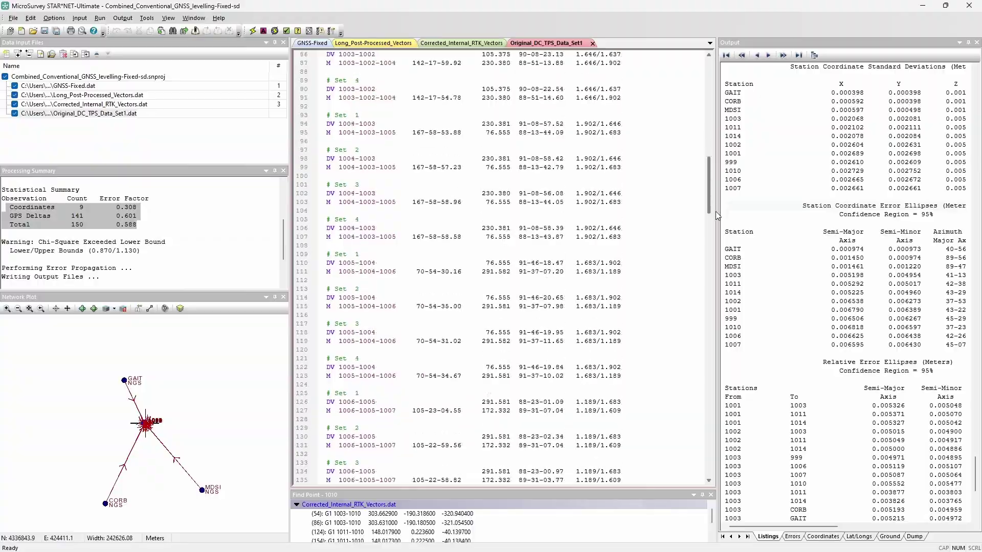
# Step: Run the adjustment with both total station data sets, saving Original_DC_TPS_Data_Set2.dat, and check the total error factor
pyautogui.scroll(-5, 501, 266)
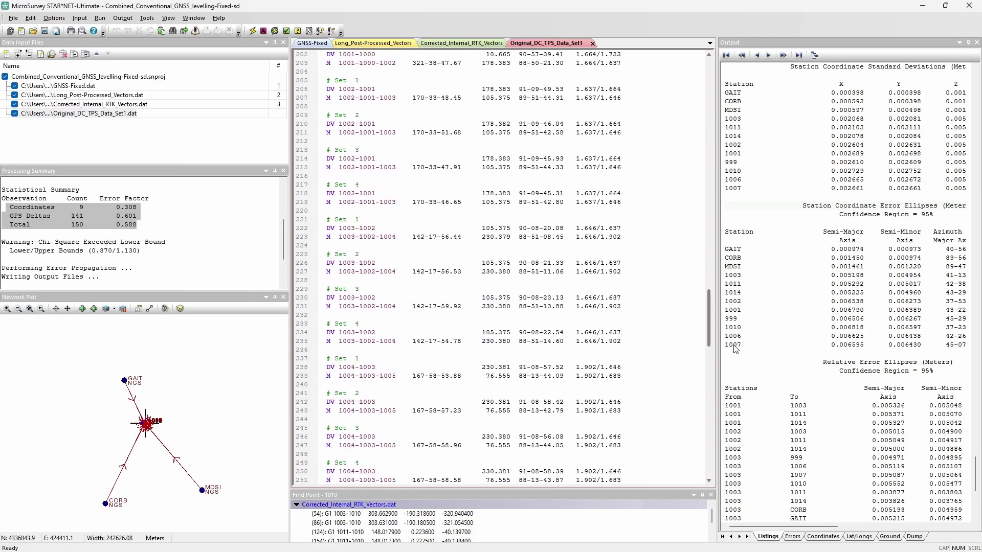
pyautogui.scroll(-18, 734, 345)
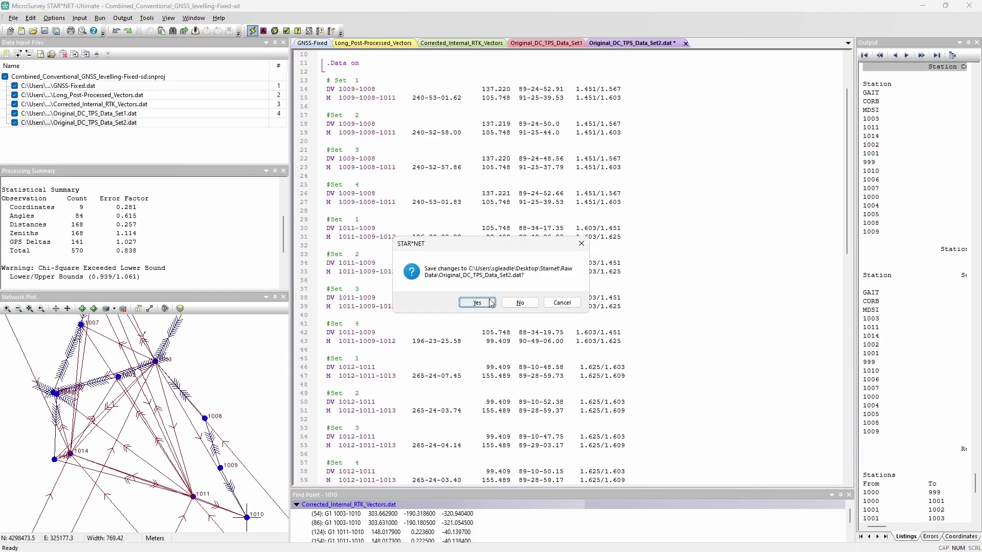
pyautogui.click(477, 303)
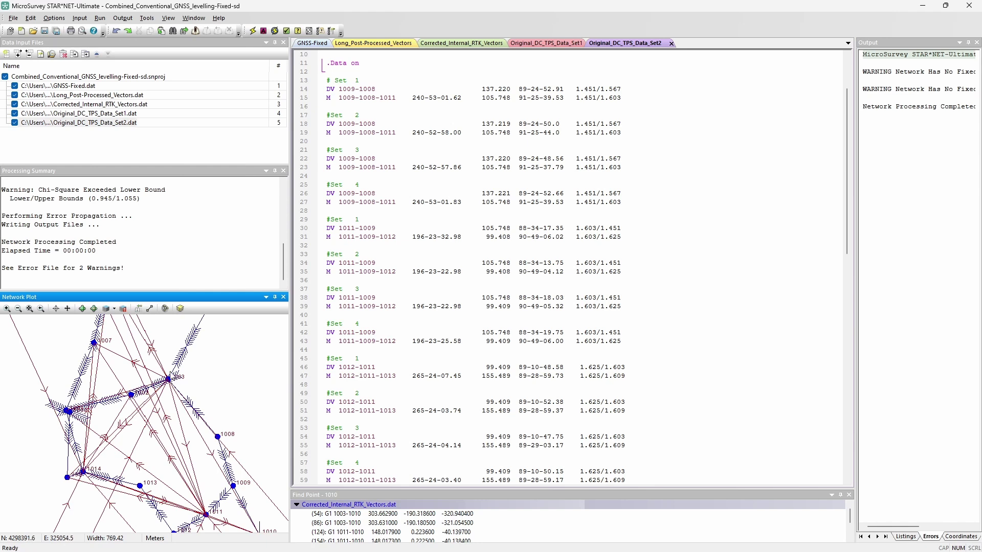
pyautogui.scroll(3, 188, 252)
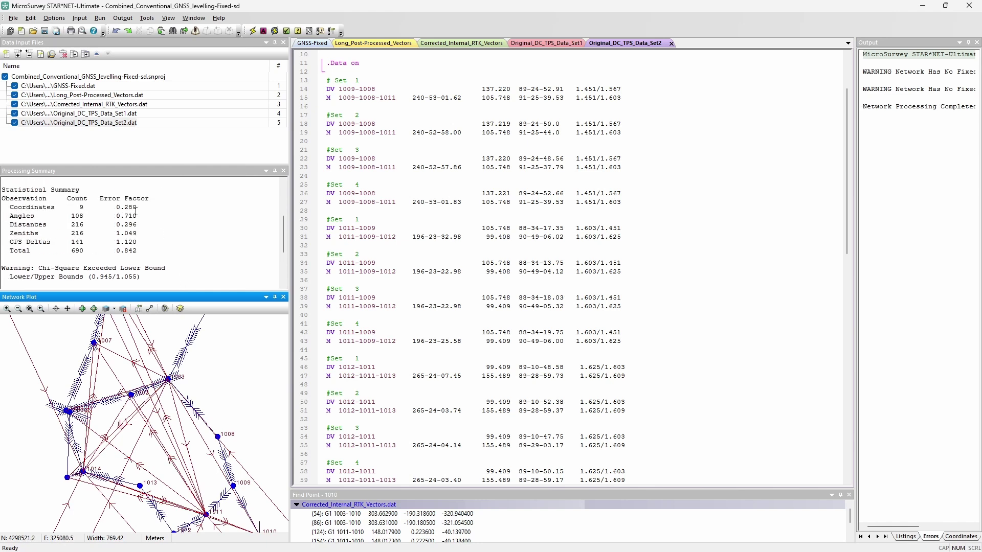
pyautogui.doubleClick(126, 250)
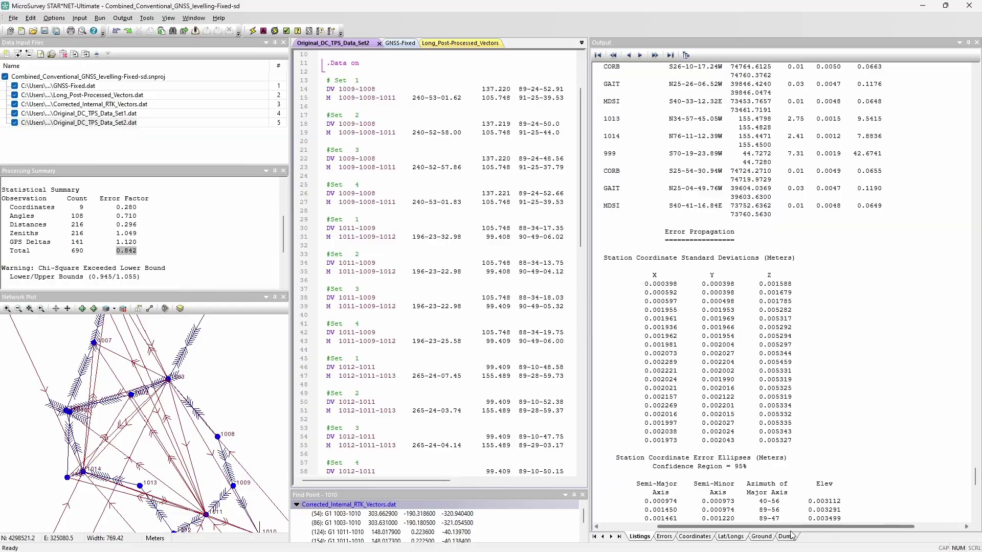
# Step: Examine the station coordinate standard deviations and error ellipses of the combined adjustment in the listing
pyautogui.moveTo(791, 536); pyautogui.dragTo(735, 533)
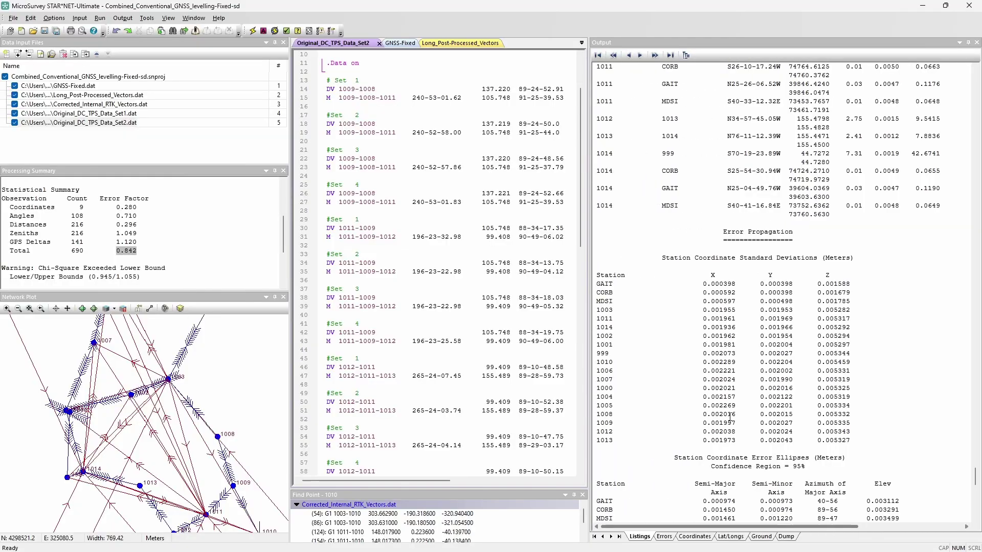
pyautogui.scroll(-4, 757, 267)
pyautogui.scroll(-2, 757, 267)
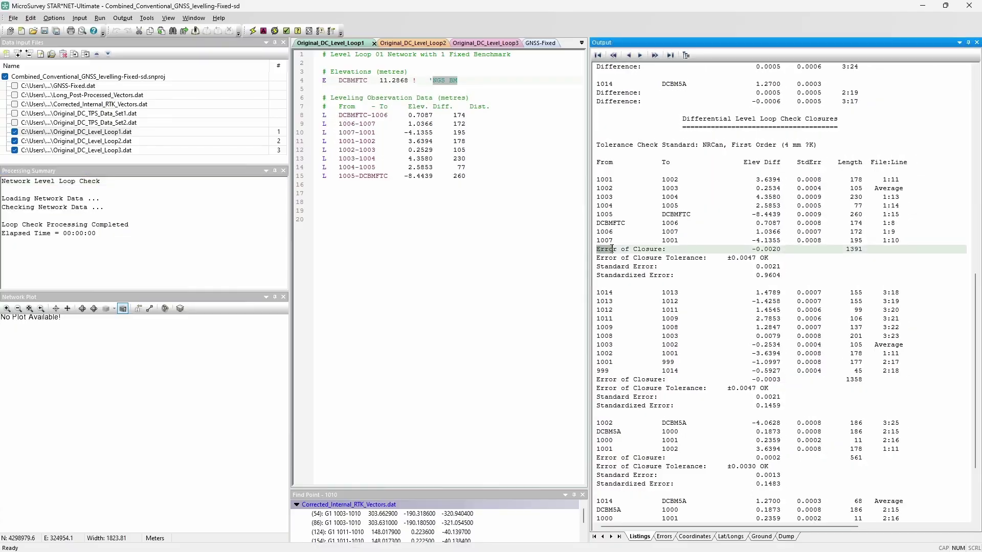
# Step: Review the error of closure of the differential level loops in the level loop check listing
pyautogui.moveTo(609, 250); pyautogui.dragTo(791, 250)
pyautogui.moveTo(597, 380); pyautogui.dragTo(785, 381)
pyautogui.scroll(-4, 787, 378)
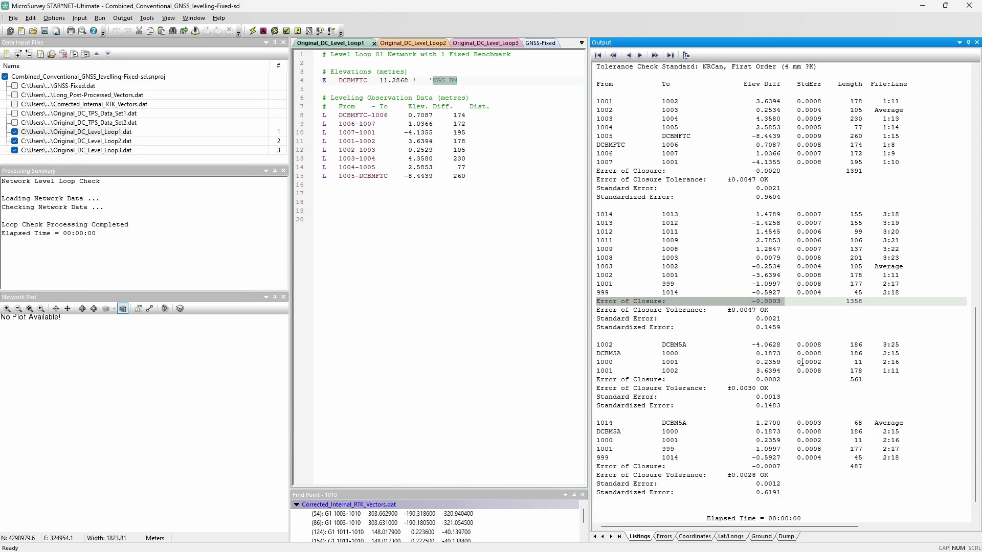
pyautogui.moveTo(597, 348); pyautogui.dragTo(727, 354)
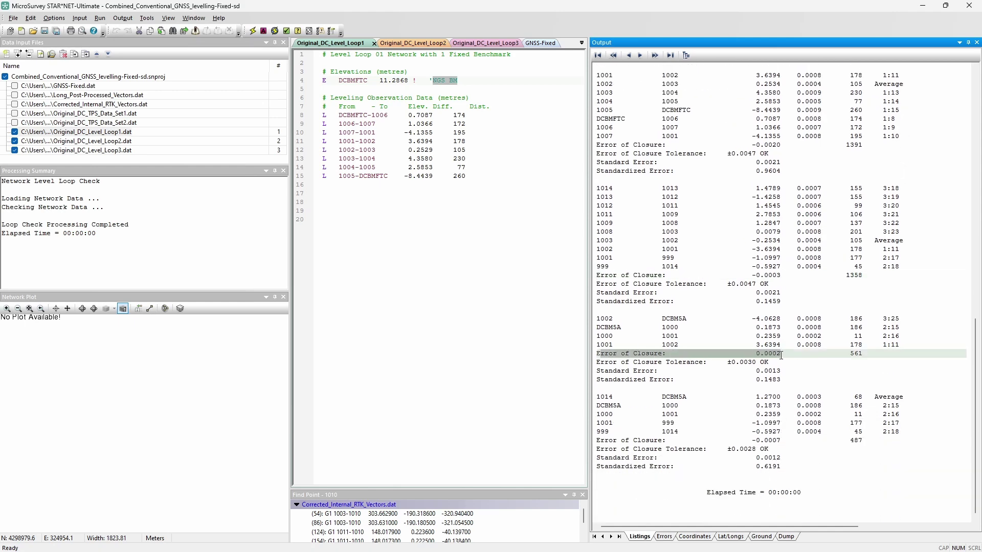
pyautogui.moveTo(728, 354); pyautogui.dragTo(787, 353)
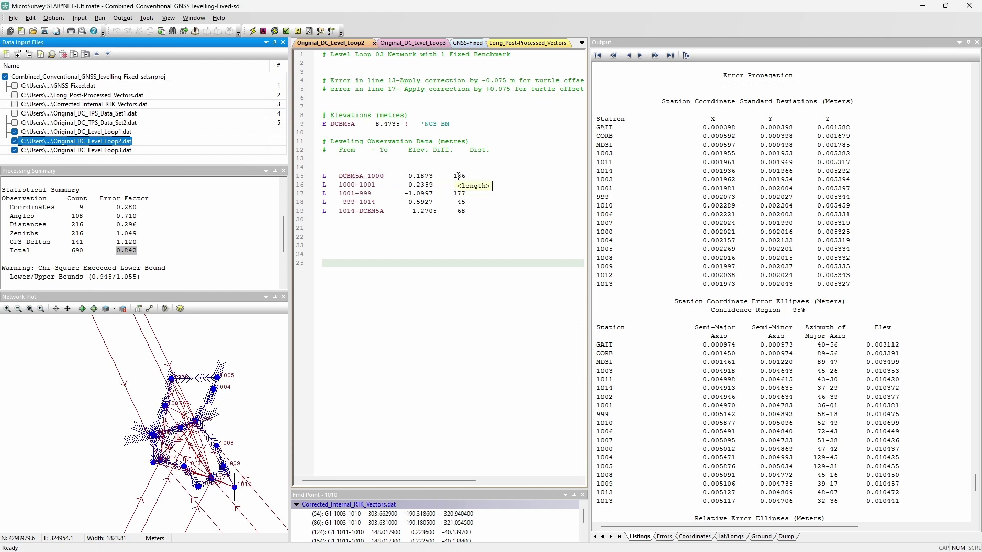
# Step: View the Original_DC_Level_Loop3.dat observations and set the project's adjustment type to Levelling
pyautogui.doubleClick(117, 152)
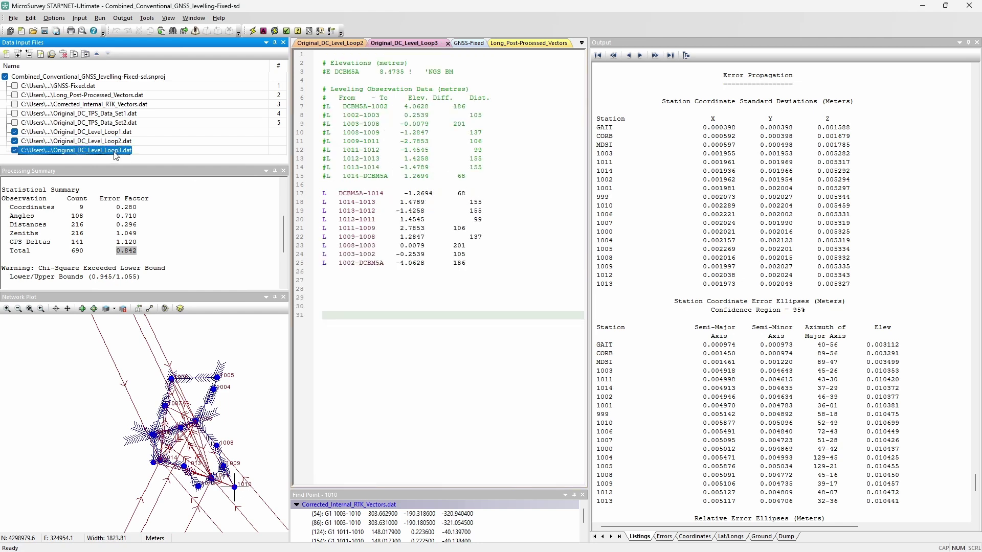
pyautogui.click(54, 18)
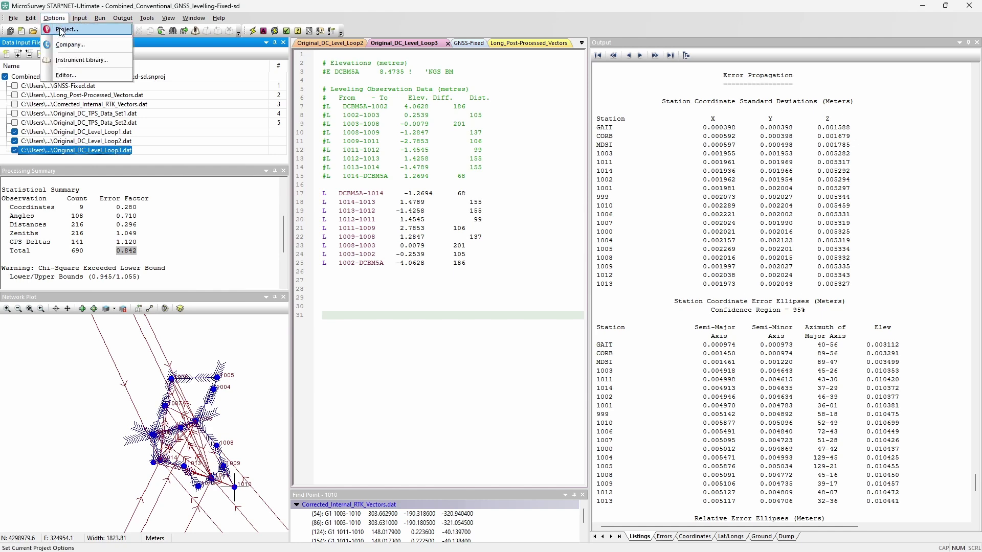
pyautogui.click(58, 27)
pyautogui.click(367, 131)
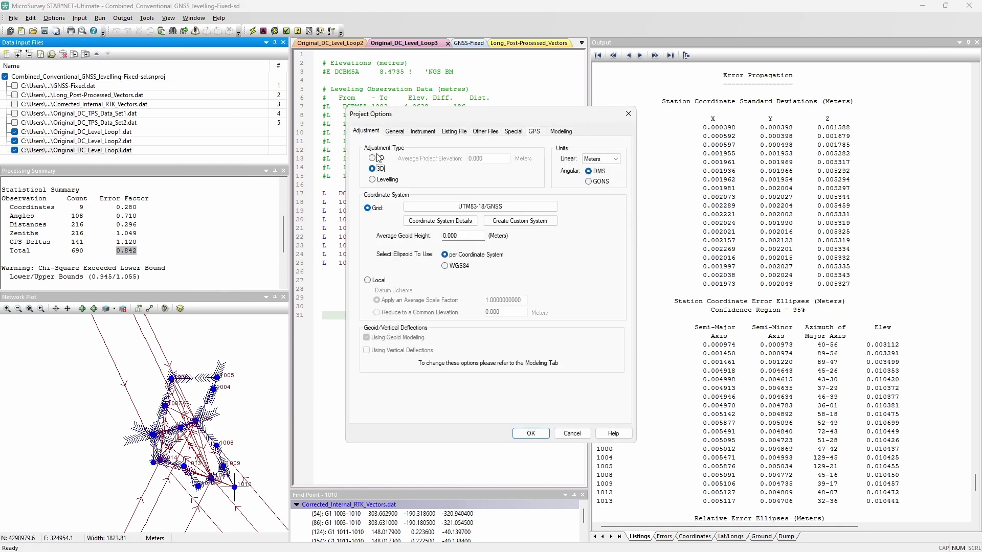
pyautogui.click(378, 179)
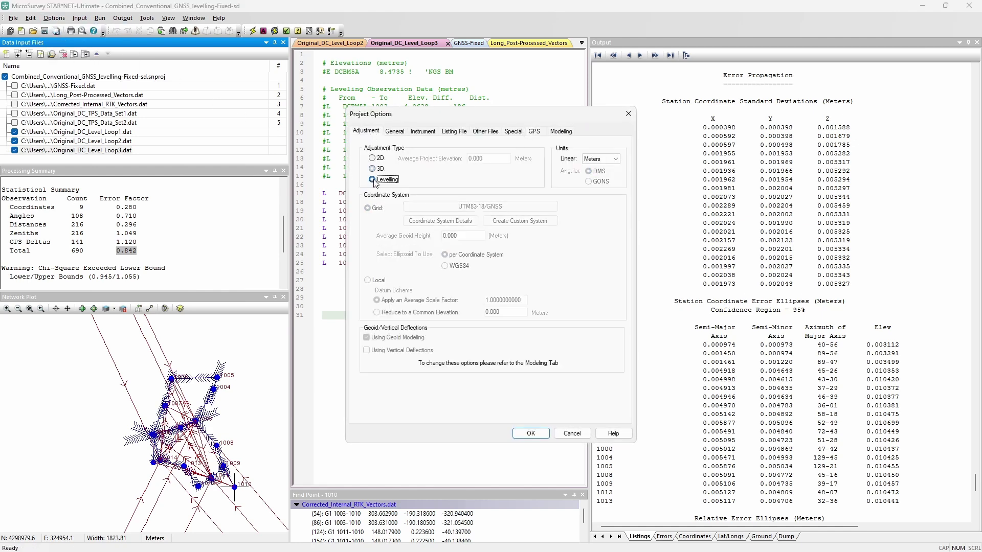
# Step: Set the coordinate file format to STAR Elev Input, look over the listing, instrument and general options, and apply the project options
pyautogui.click(485, 132)
pyautogui.click(461, 169)
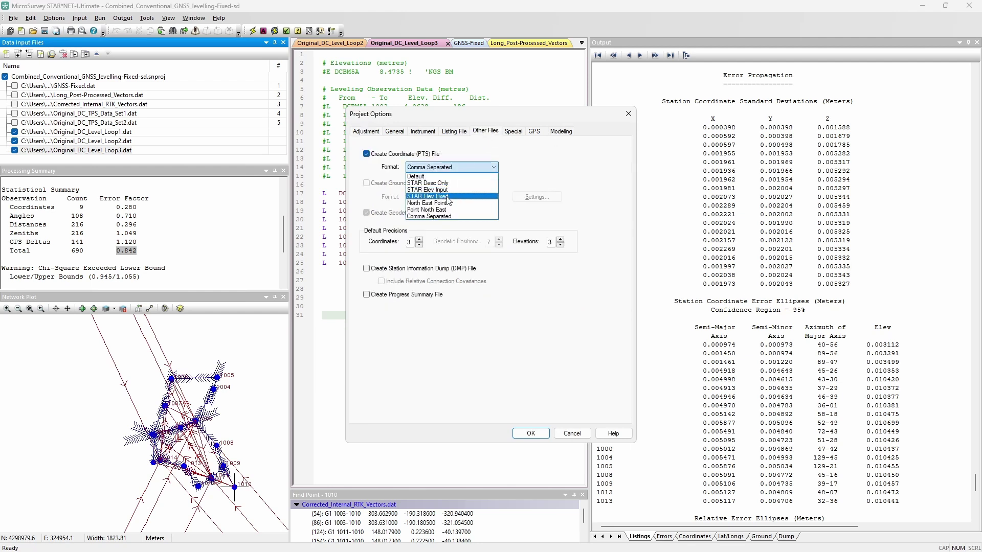
pyautogui.click(449, 189)
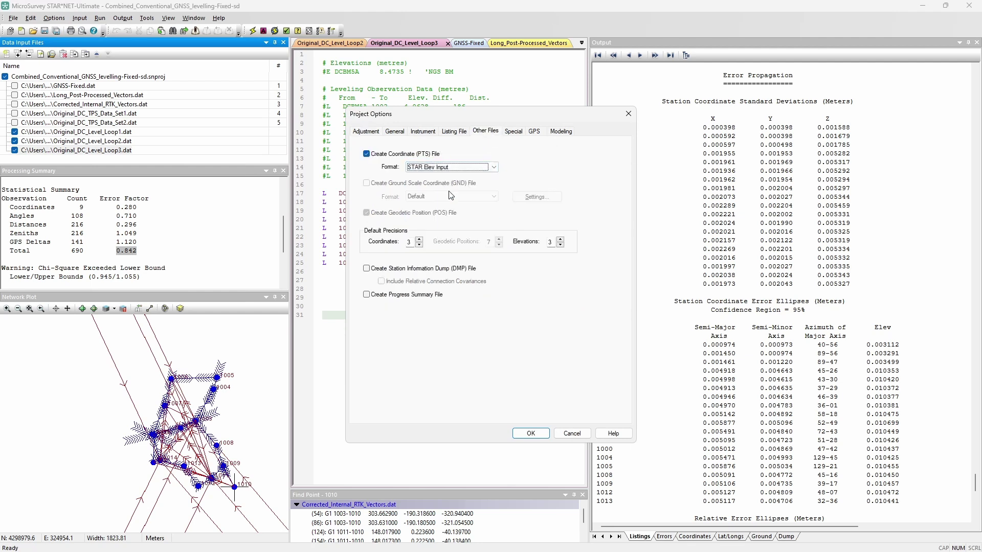
pyautogui.click(455, 132)
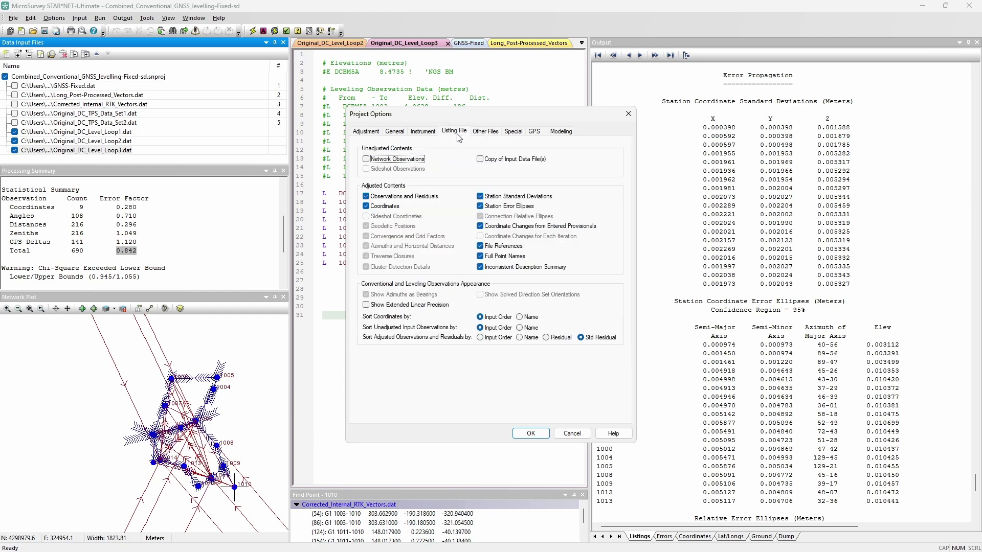
pyautogui.click(426, 132)
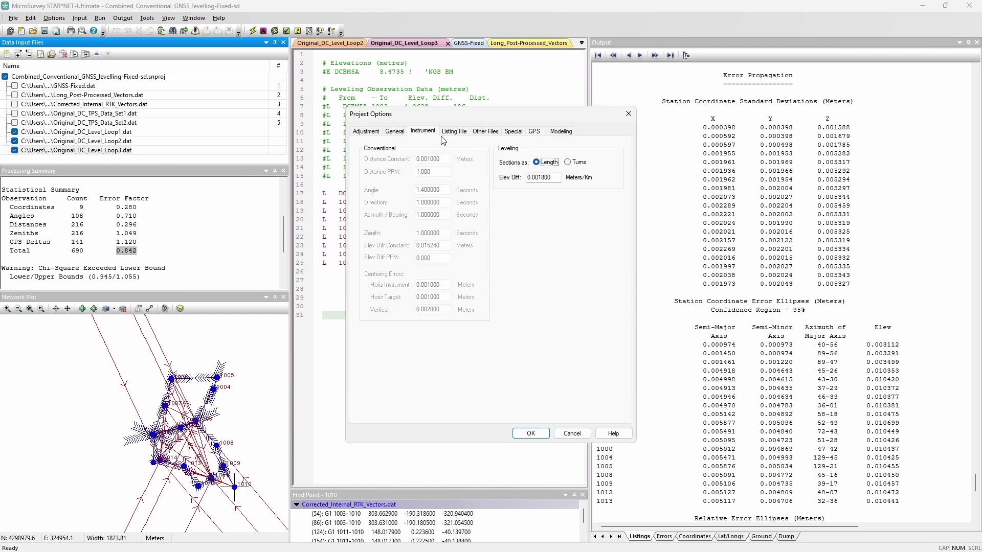
pyautogui.click(402, 134)
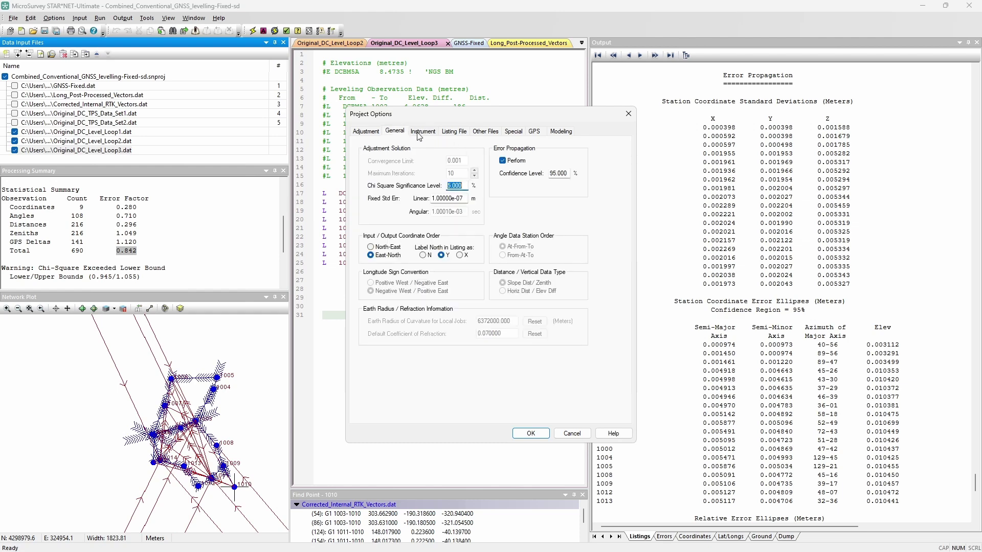
pyautogui.click(375, 135)
pyautogui.click(531, 434)
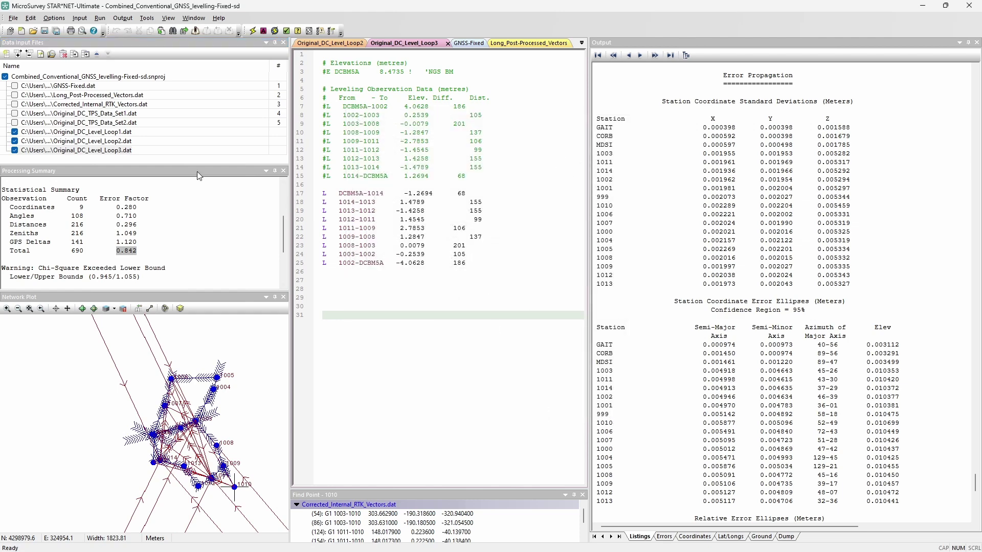
# Step: View the Original_DC_Level_Loop1.dat observations, run the levelling adjustment of the three loops, and check the error factors and chi-square result
pyautogui.doubleClick(102, 132)
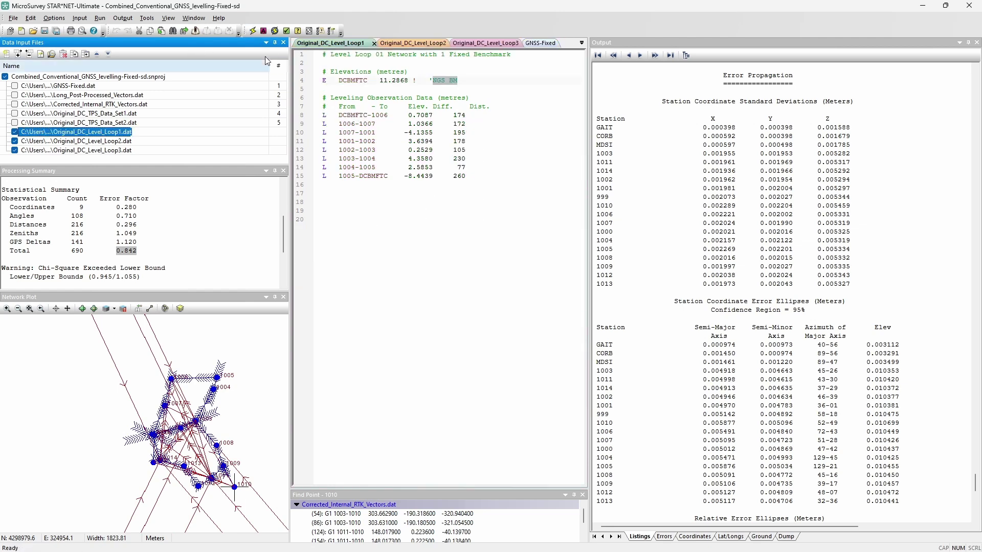
pyautogui.click(253, 31)
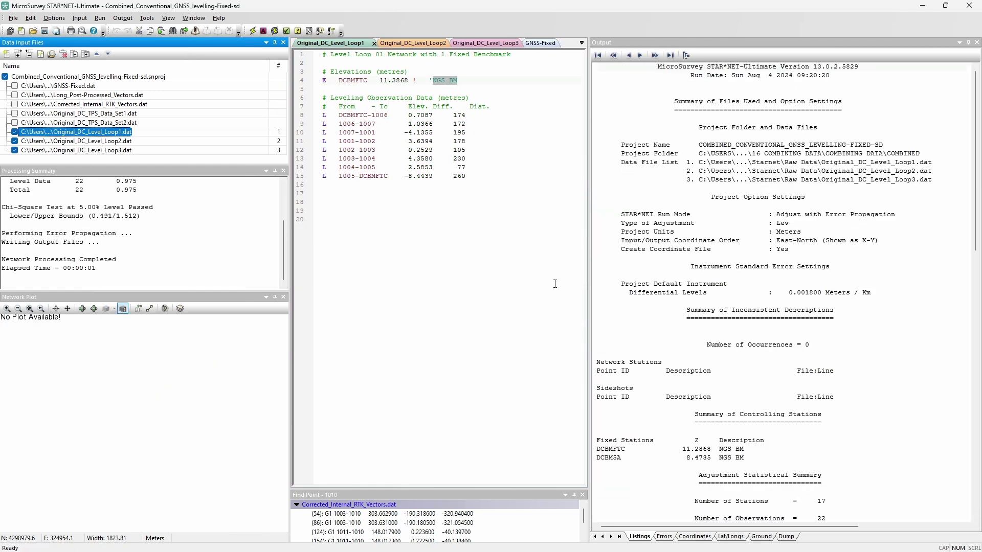
pyautogui.scroll(-6, 763, 295)
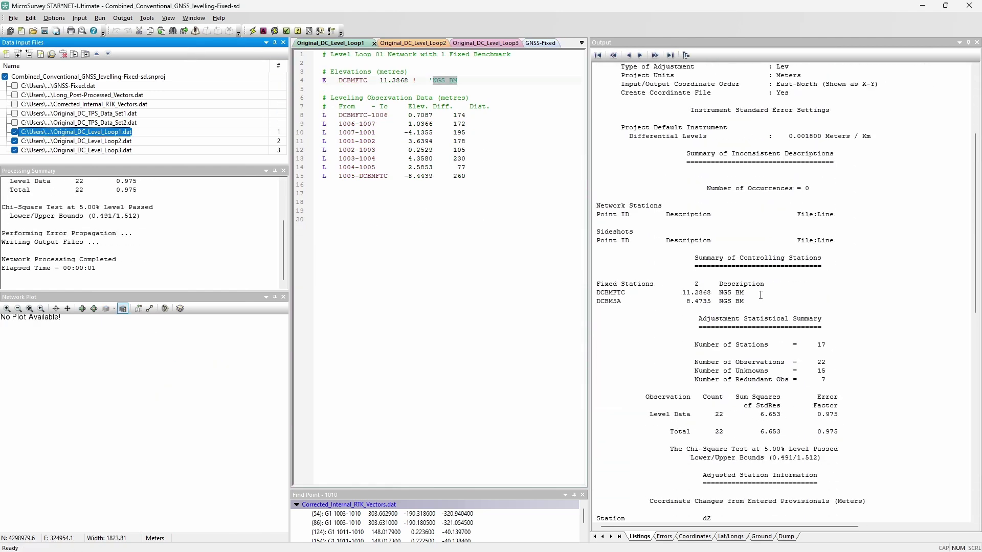
pyautogui.scroll(3, 254, 208)
pyautogui.moveTo(151, 251); pyautogui.dragTo(18, 242)
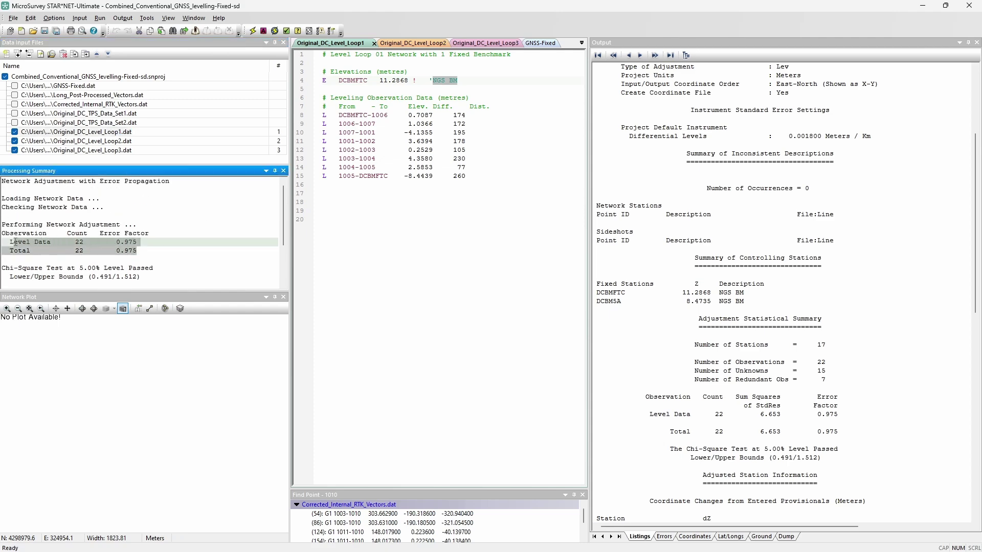
pyautogui.click(181, 261)
pyautogui.scroll(-4, 763, 295)
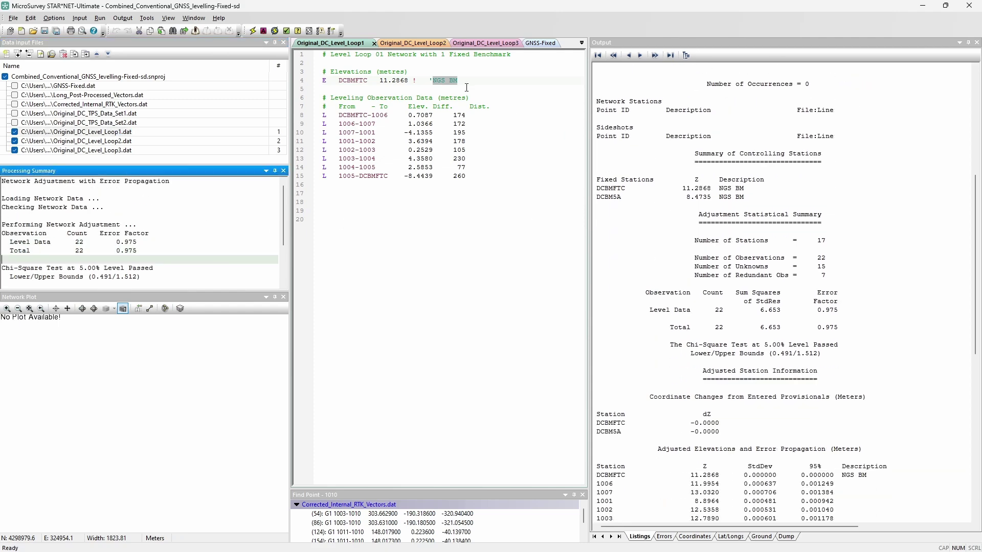
# Step: Run the level loop check and review each differential level loop's error of closure against its tolerance
pyautogui.press('F9')
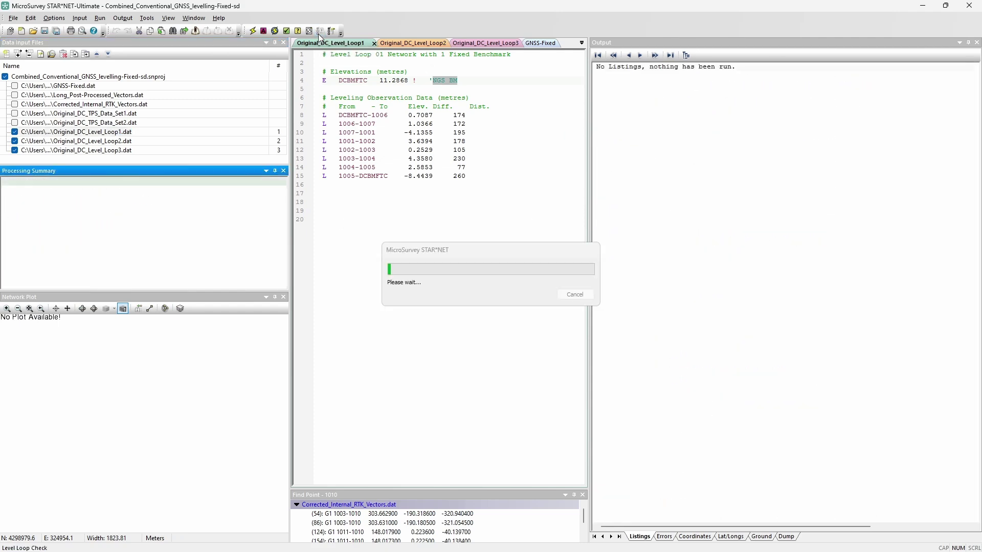
pyautogui.scroll(-7, 867, 276)
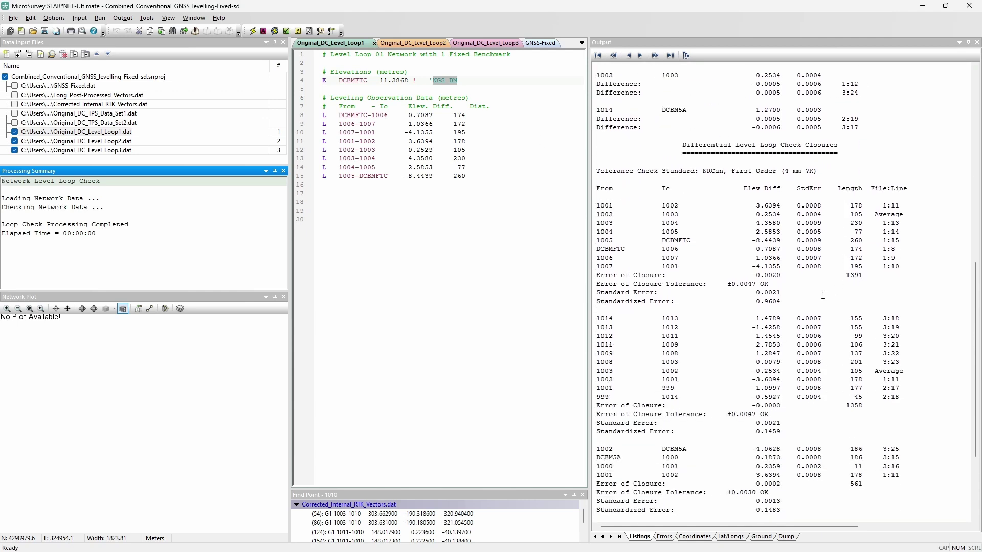
pyautogui.scroll(-1, 810, 294)
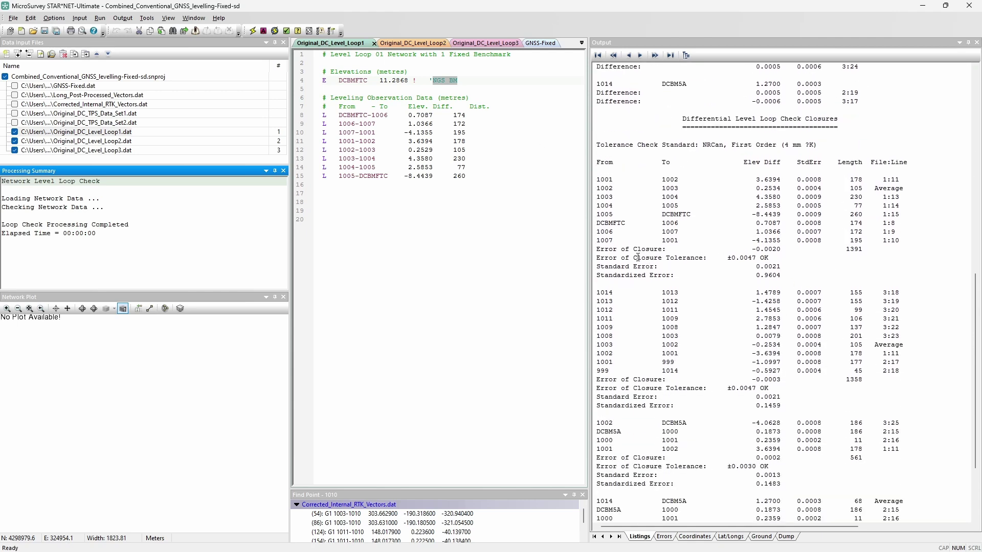
pyautogui.moveTo(599, 250); pyautogui.dragTo(792, 249)
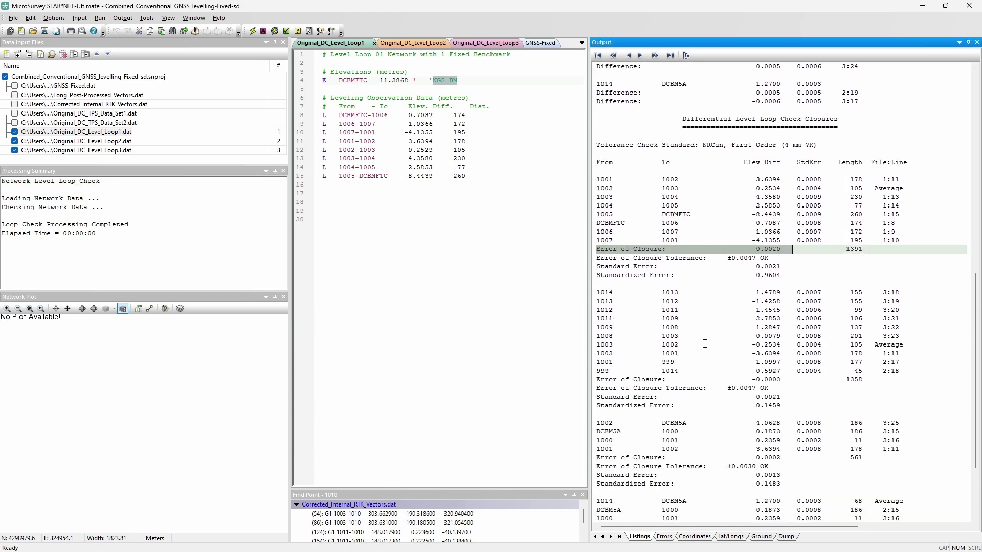
pyautogui.moveTo(598, 379); pyautogui.dragTo(784, 381)
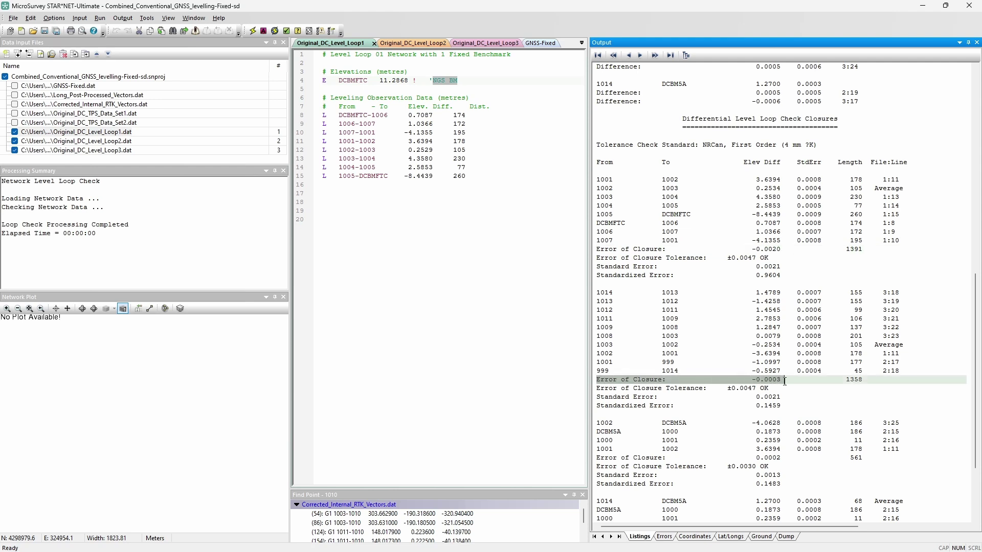
pyautogui.scroll(-4, 800, 364)
pyautogui.moveTo(596, 353); pyautogui.dragTo(786, 356)
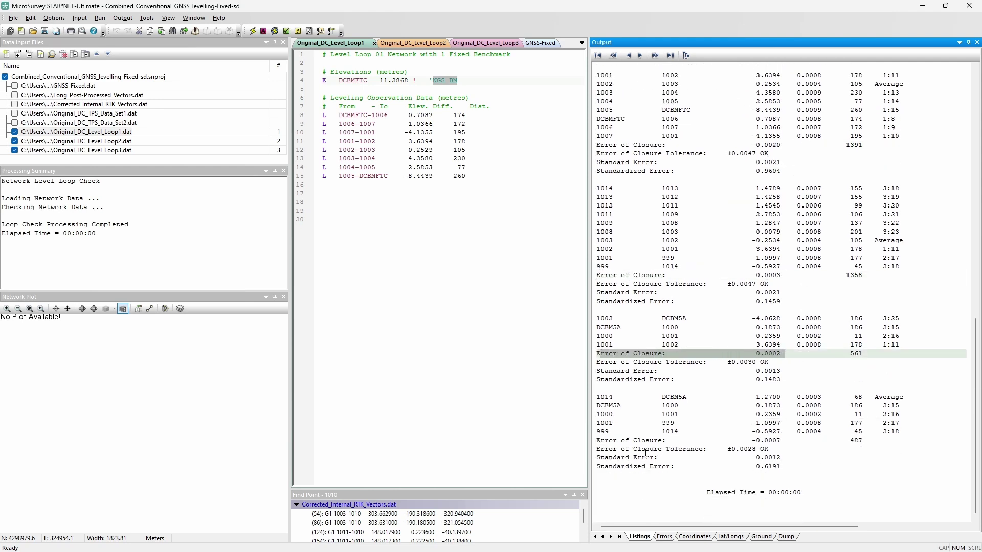
pyautogui.moveTo(599, 440); pyautogui.dragTo(792, 444)
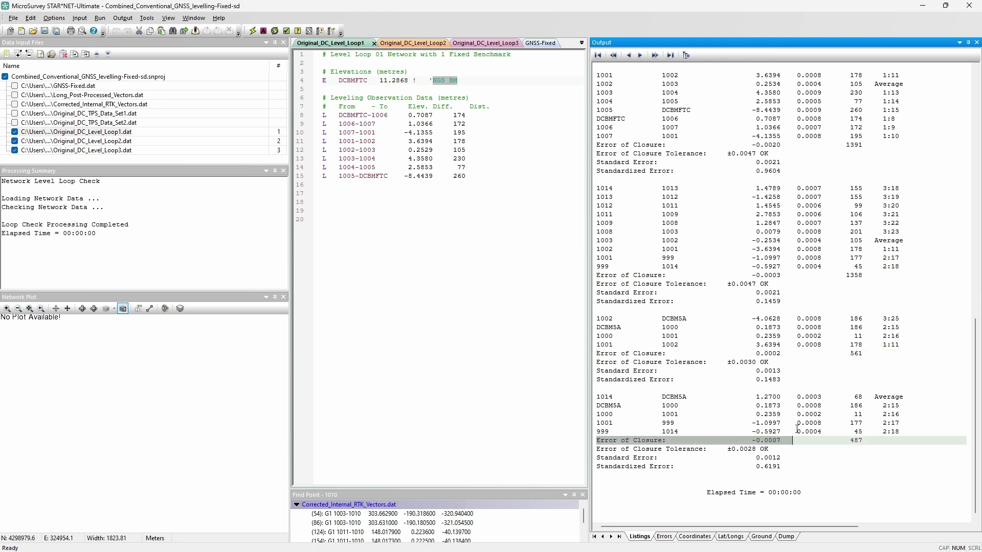
pyautogui.scroll(2, 817, 285)
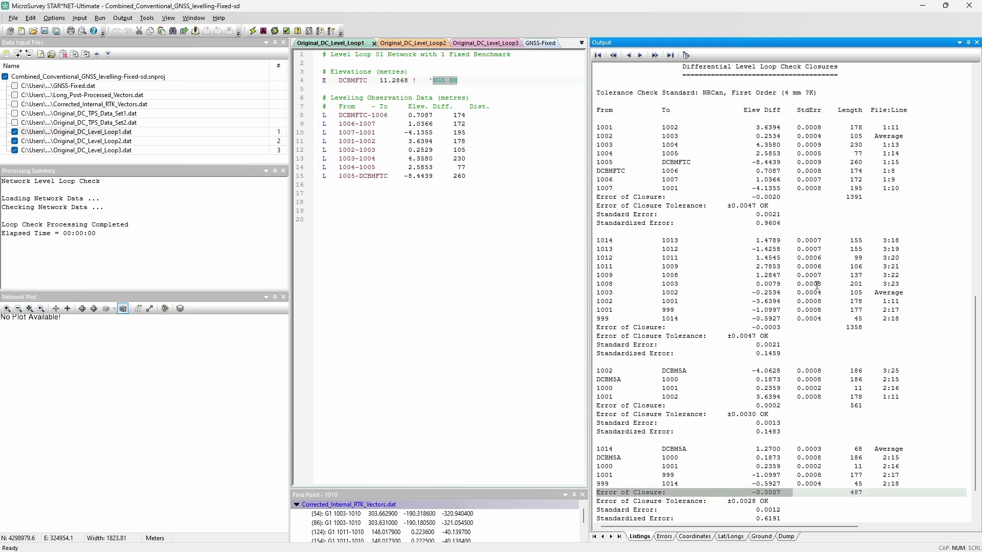
pyautogui.click(762, 217)
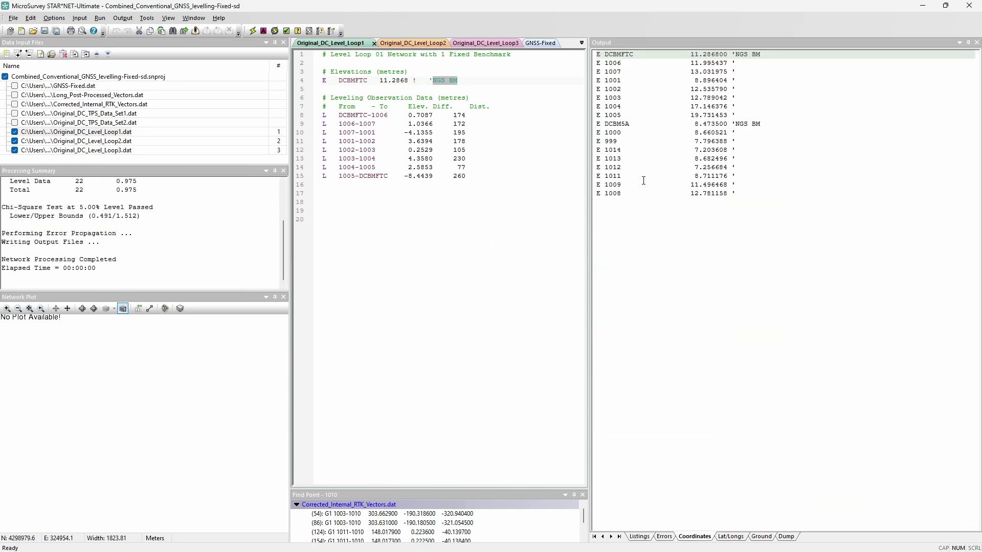
# Step: Copy all adjusted elevations from the levelling adjustment's coordinate output and create a new data file named Adjusted Elevations
pyautogui.press('F12')
pyautogui.moveTo(737, 193); pyautogui.dragTo(591, 53)
pyautogui.click(6, 53)
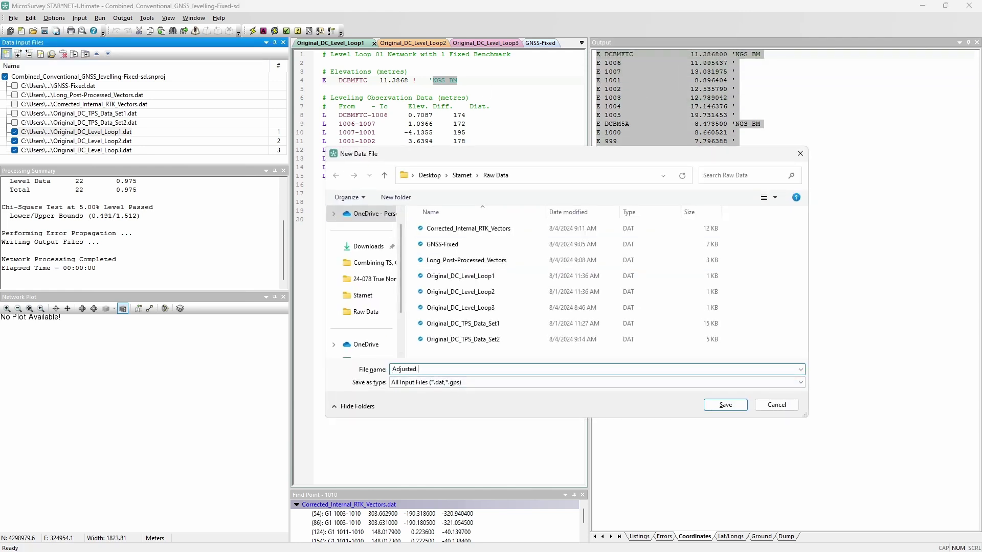
pyautogui.click(725, 404)
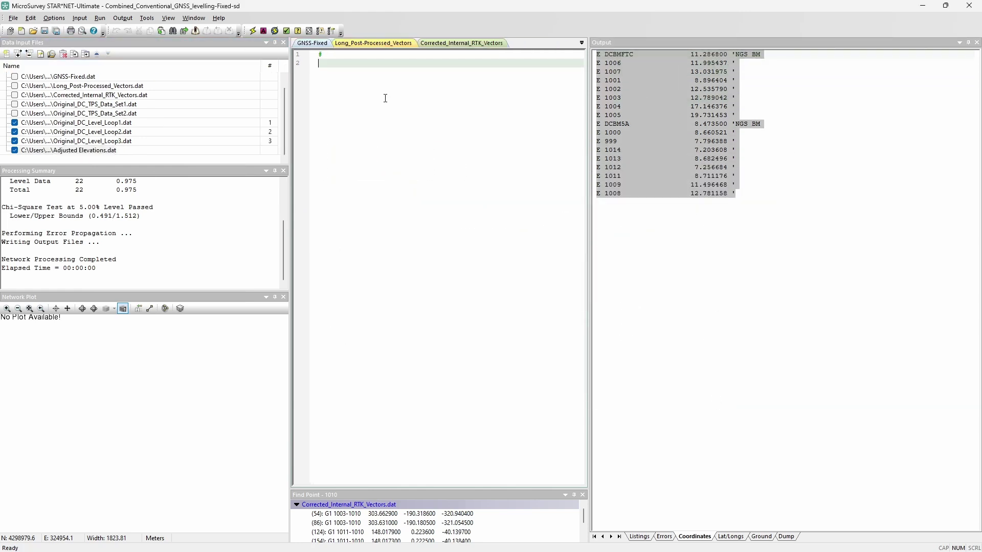
# Step: Paste the adjusted elevations into Adjusted Elevations.dat and give every station elevation a standard error of 0.002
pyautogui.write("E DCBMFTC              11.286800 'NGS BM E 1006                 11.995437 ' E 1007                 13.031975 ' E 1001                  8.896404 ' E 1002                 12.535790 ' E 1003                 12.789042 ' E 1004                 17.146376 ' E 1005                 19.731453 ' E DCBM5A                8.473500 'NGS BM E 1000                  8.660521 ' E 999                   7.796388 ' E 1014                  7.203608 ' E 1013                  8.682496 ' E 1012                  7.256684 ' E 1011                  8.711176 ' E 1009                 11.496468 ' E 1008                 12.781158 '")
pyautogui.moveTo(457, 63); pyautogui.dragTo(476, 202)
pyautogui.write('0.002')
# Step: Exclude the three level loop files and include the GNSS-Fixed, Long_Post-Processed_Vectors, Corrected_Internal_RTK_Vectors and both total station data files
pyautogui.click(15, 141)
pyautogui.click(15, 132)
pyautogui.click(15, 123)
pyautogui.click(15, 114)
pyautogui.click(15, 104)
pyautogui.click(15, 95)
pyautogui.click(15, 85)
pyautogui.click(15, 77)
# Step: Switch the project's adjustment type back to 3D, change the coordinate file format, and apply the project options
pyautogui.click(53, 18)
pyautogui.click(62, 59)
pyautogui.click(366, 132)
pyautogui.click(486, 131)
pyautogui.click(452, 167)
pyautogui.click(531, 433)
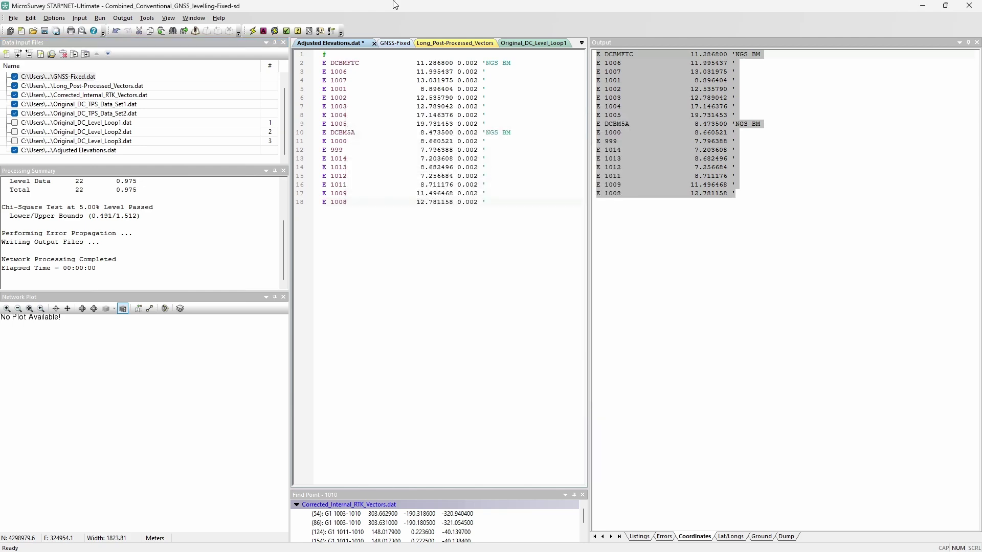
# Step: Run the combined adjustment with the adjusted elevations and examine the error factors, station coordinate standard deviations and error ellipses
pyautogui.click(275, 31)
pyautogui.click(467, 302)
pyautogui.click(396, 312)
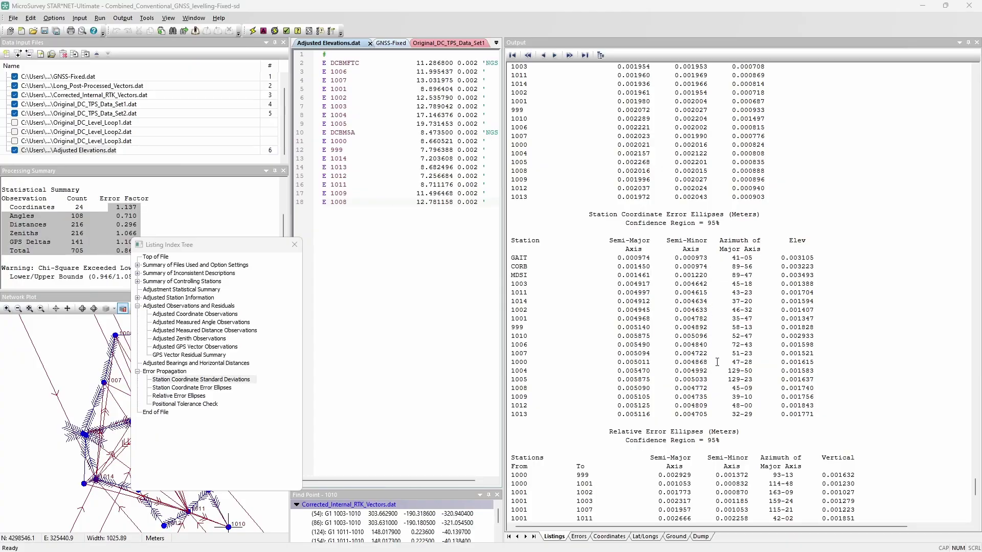
pyautogui.scroll(-3, 711, 360)
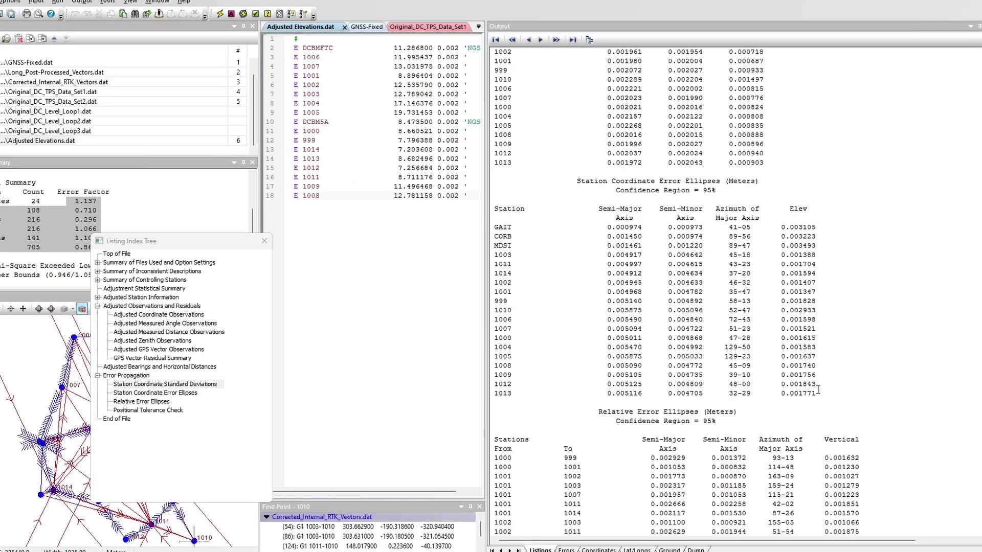
# Step: Enlarge the network plot and examine the observations connecting point 1010 to the surrounding stations
pyautogui.moveTo(818, 337); pyautogui.dragTo(566, 191)
pyautogui.moveTo(354, 183); pyautogui.dragTo(291, 160)
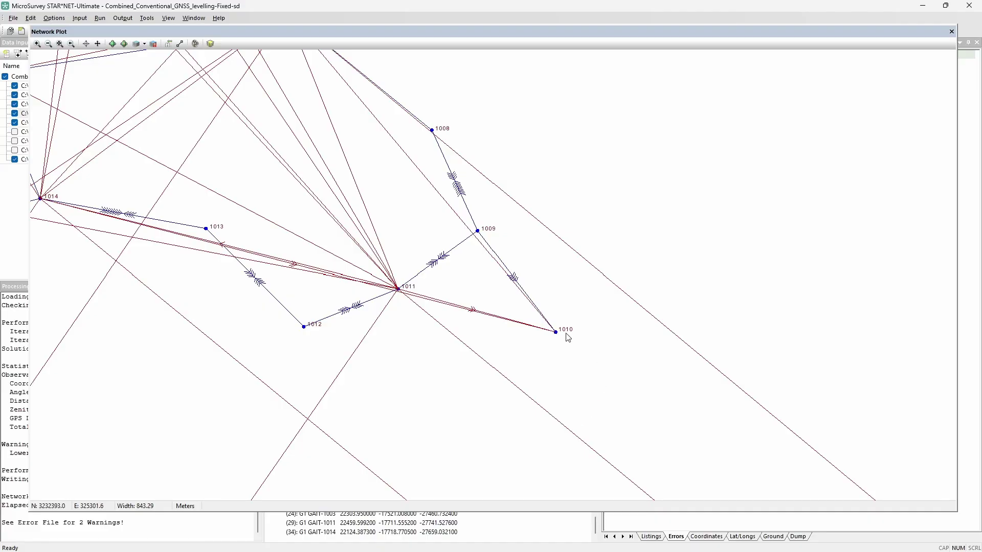
pyautogui.scroll(1, 569, 328)
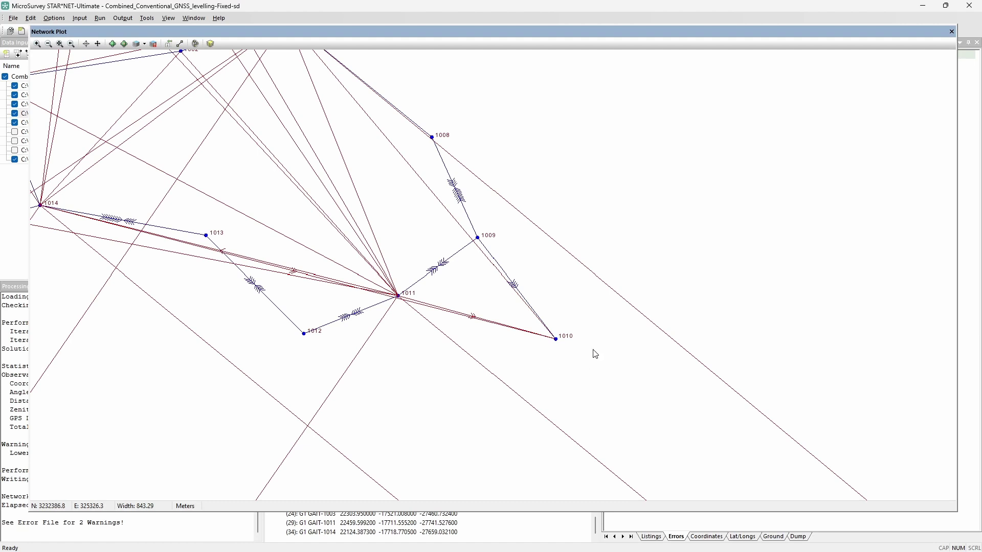